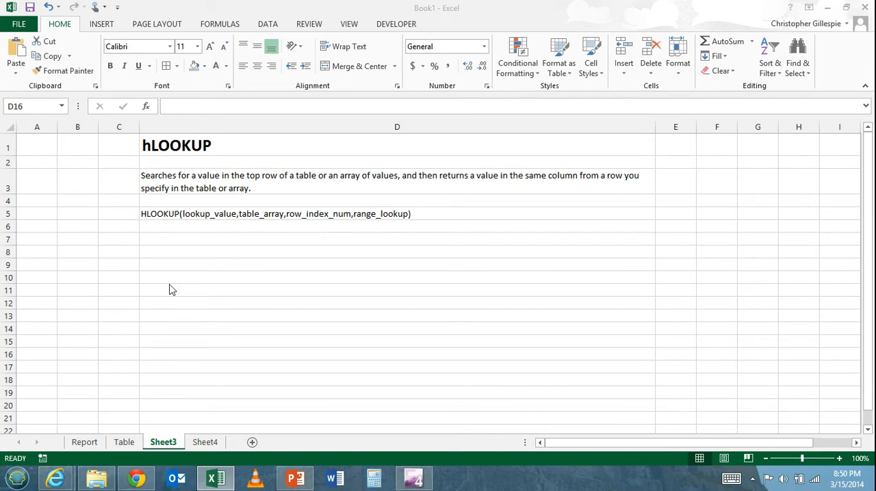
# Step: Examine the vertical Date, Sales and Transactions columns on Sheet4
pyautogui.click(205, 443)
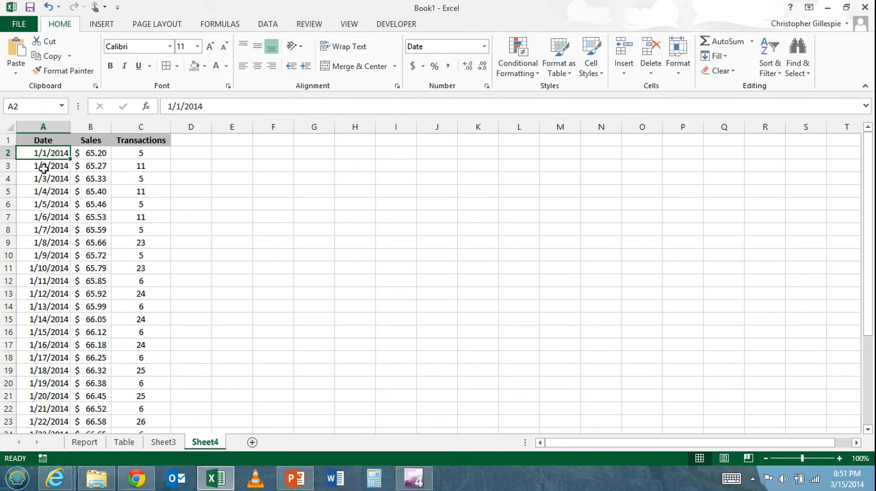
pyautogui.click(46, 140)
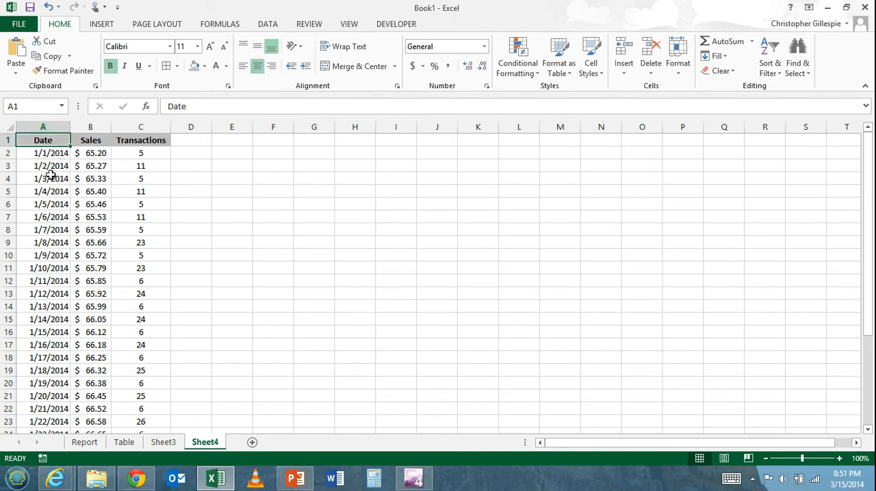
pyautogui.click(94, 125)
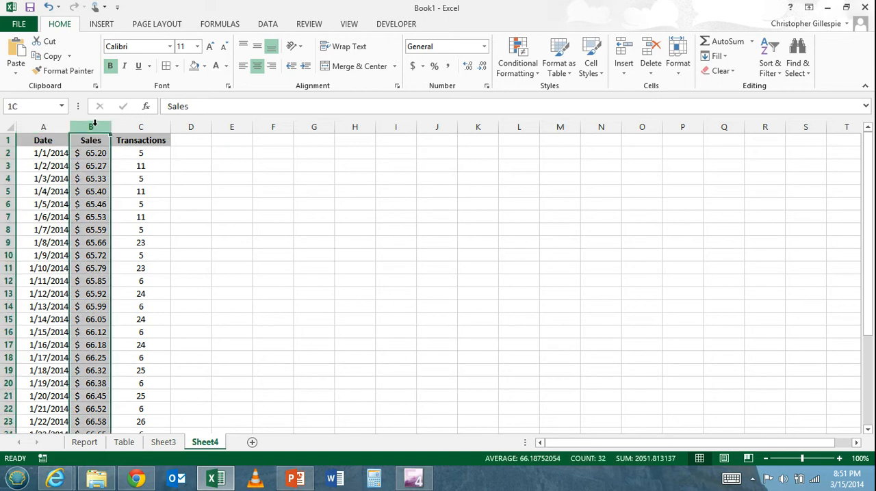
pyautogui.click(144, 127)
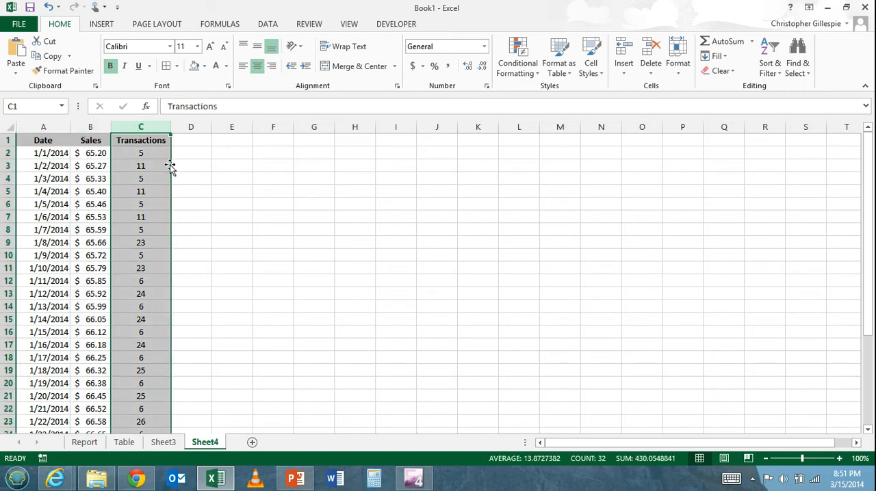
pyautogui.click(200, 205)
pyautogui.click(198, 214)
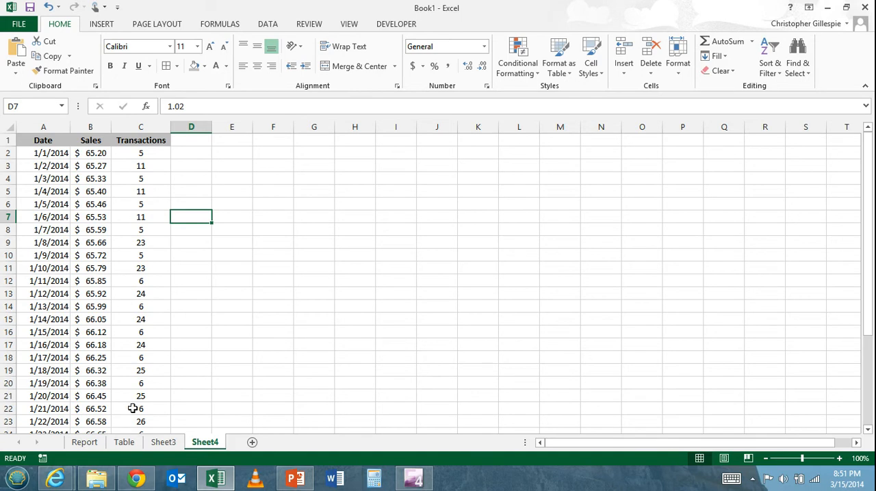
# Step: Compare the horizontal layout of the Table sheet with the Report sheet's dates in A2:A11 and its empty Sales and Total Transactions columns
pyautogui.click(125, 443)
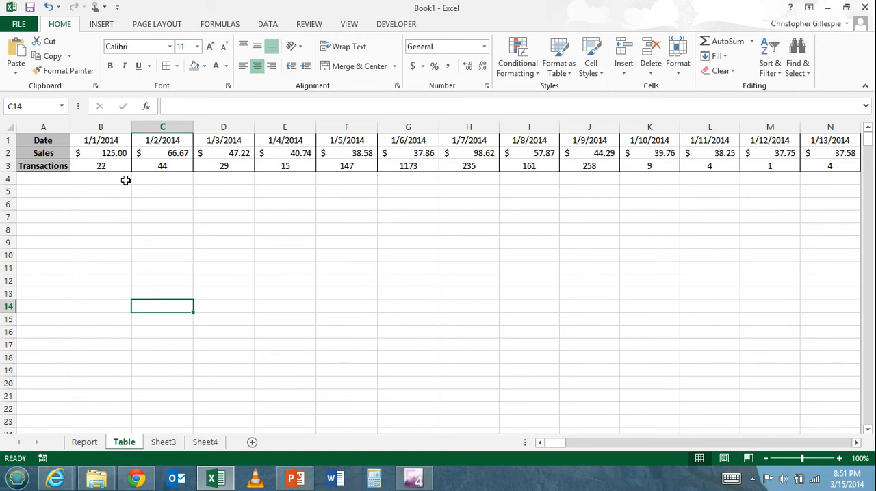
pyautogui.click(82, 442)
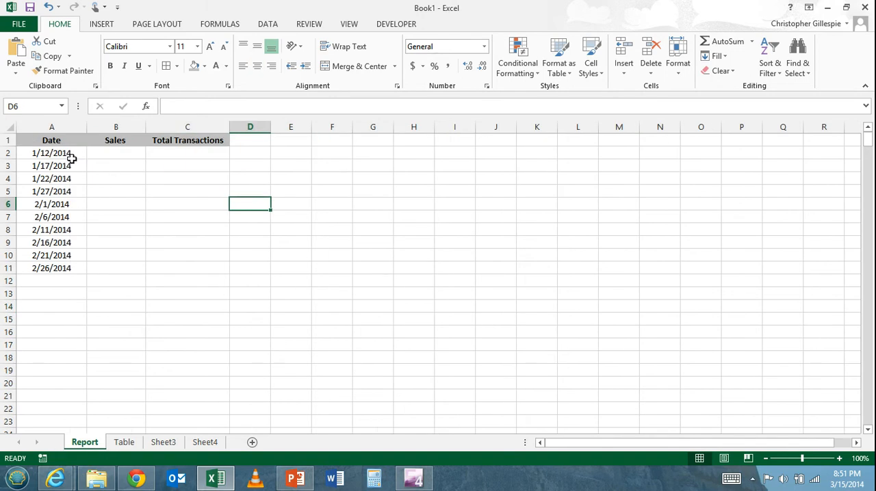
pyautogui.moveTo(78, 155); pyautogui.dragTo(80, 266)
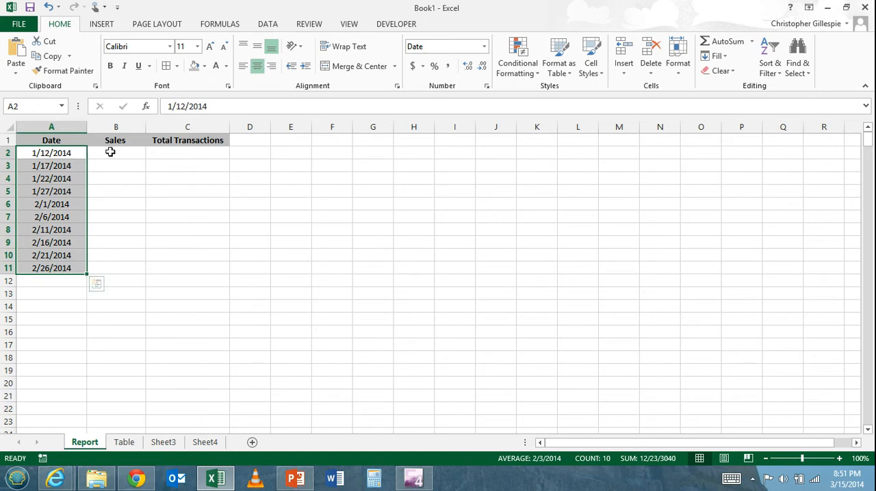
pyautogui.click(192, 153)
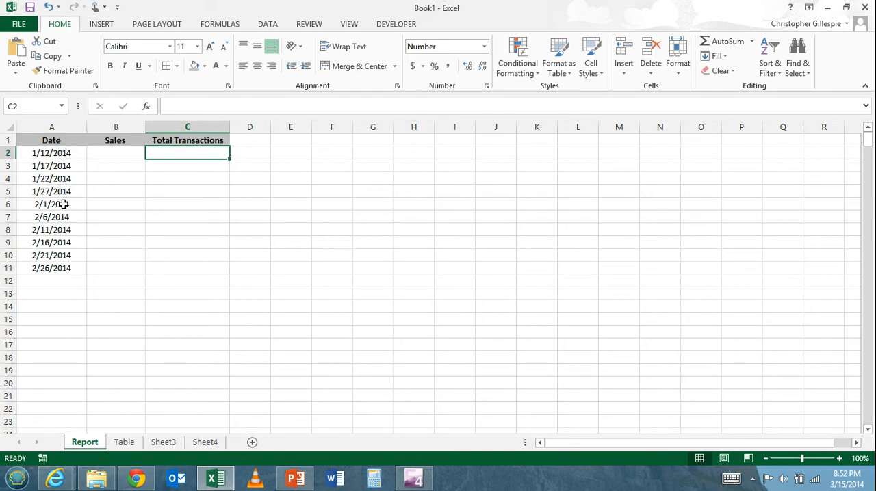
pyautogui.click(61, 151)
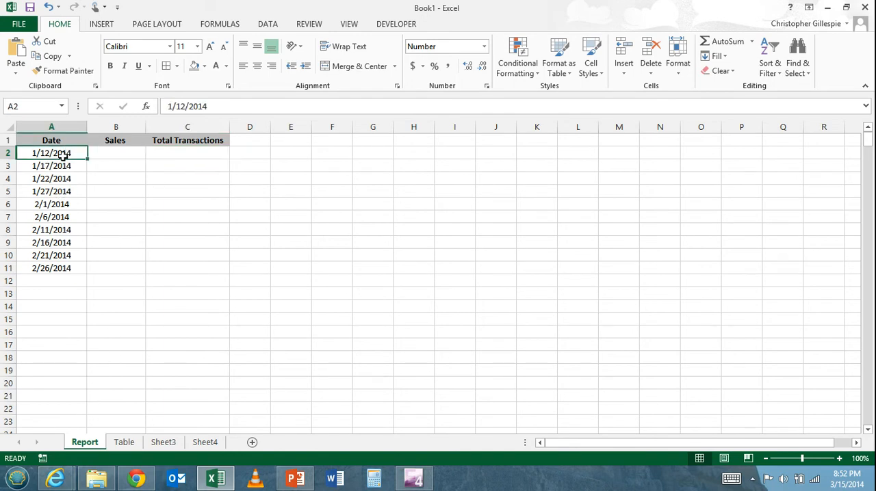
# Step: Check the Sales and Transactions entries for 1/12/2014 on the Table sheet against the Report sheet
pyautogui.click(123, 442)
pyautogui.moveTo(772, 142); pyautogui.dragTo(780, 168)
pyautogui.click(791, 155)
pyautogui.click(789, 166)
pyautogui.click(788, 153)
pyautogui.click(789, 175)
pyautogui.click(85, 444)
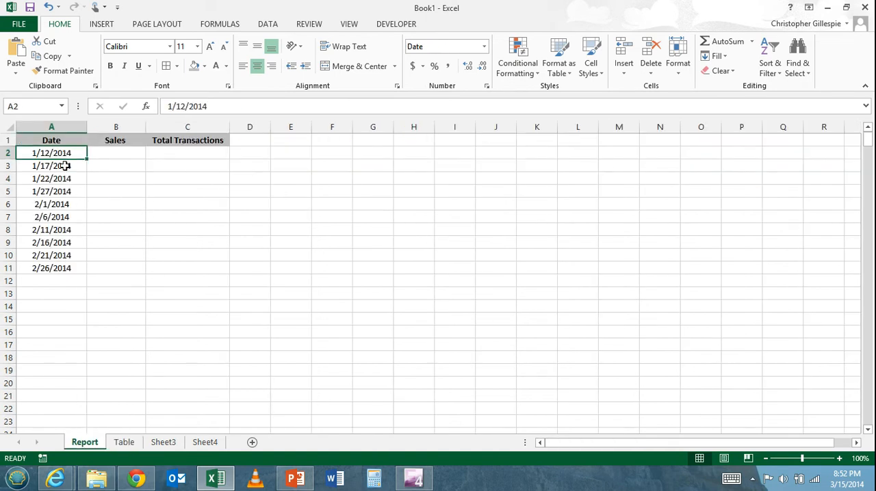
pyautogui.click(123, 442)
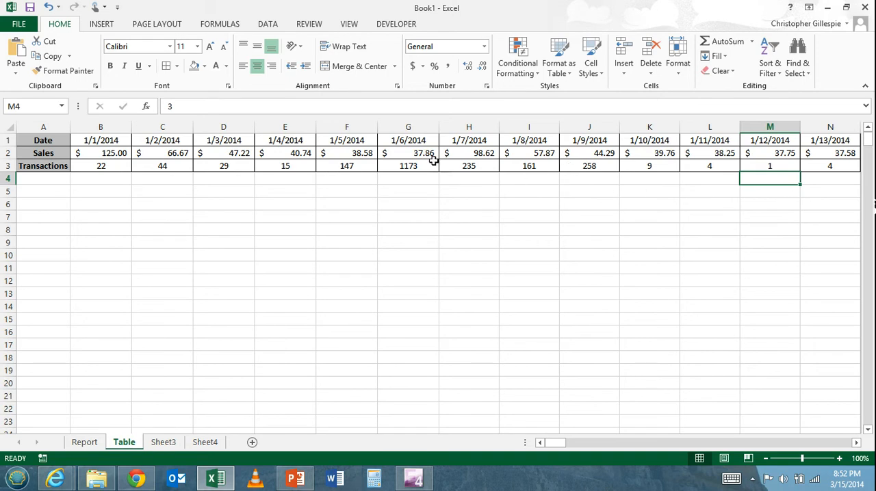
pyautogui.click(84, 442)
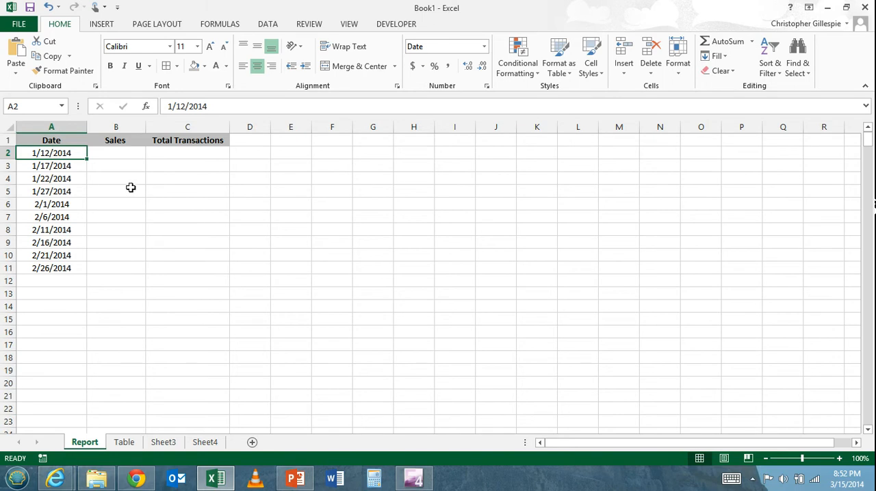
# Step: Review the lookup_value argument in the HLOOKUP syntax on Sheet3 and relate it to the dates on the Report sheet
pyautogui.click(165, 444)
pyautogui.click(343, 220)
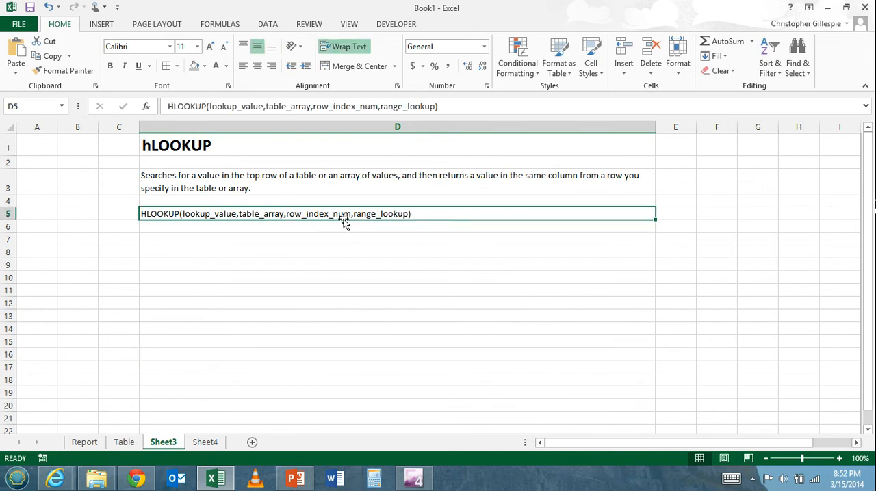
pyautogui.doubleClick(408, 214)
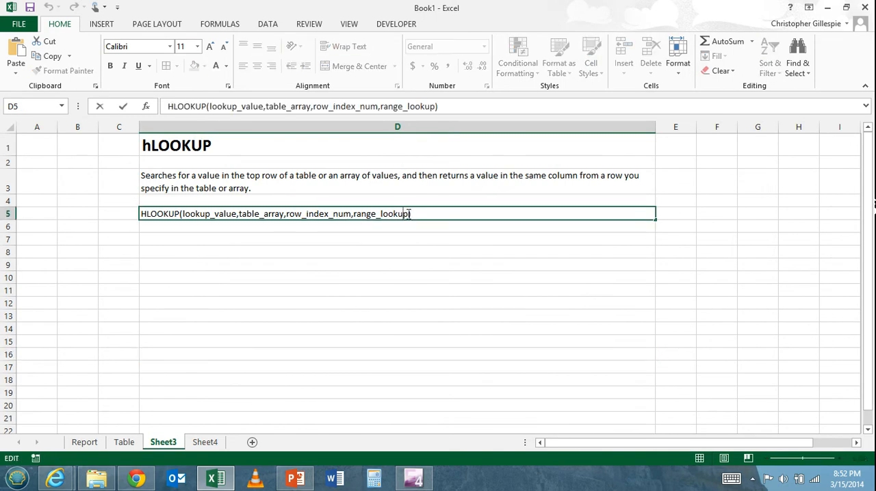
pyautogui.moveTo(237, 214); pyautogui.dragTo(193, 212)
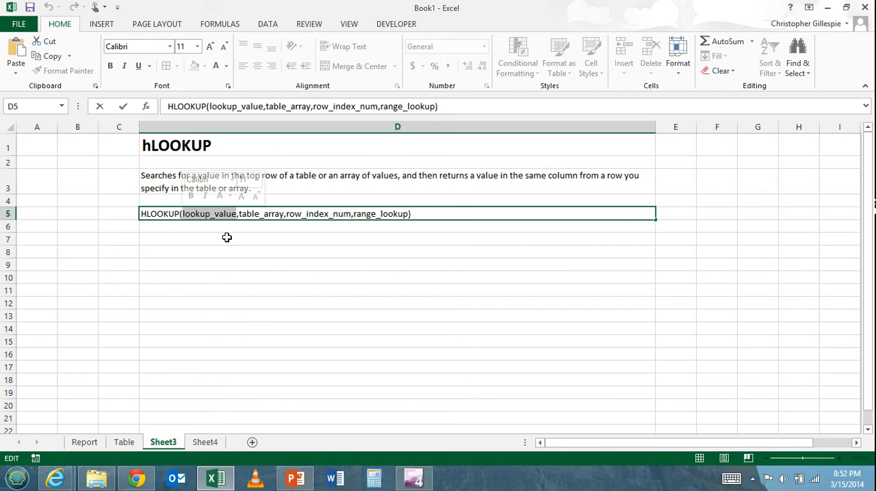
pyautogui.click(85, 445)
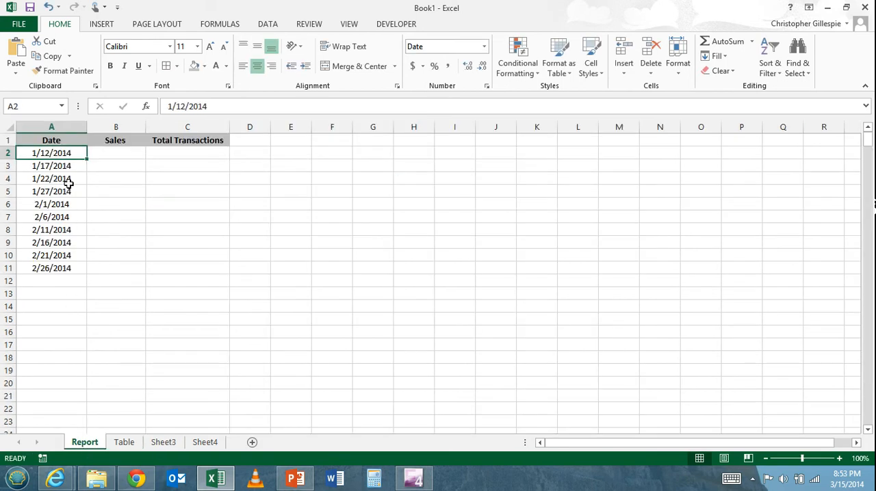
pyautogui.click(62, 164)
pyautogui.click(60, 151)
# Step: Review the table_array argument on Sheet3 and relate it to rows 1 to 3 of the Table sheet
pyautogui.click(167, 444)
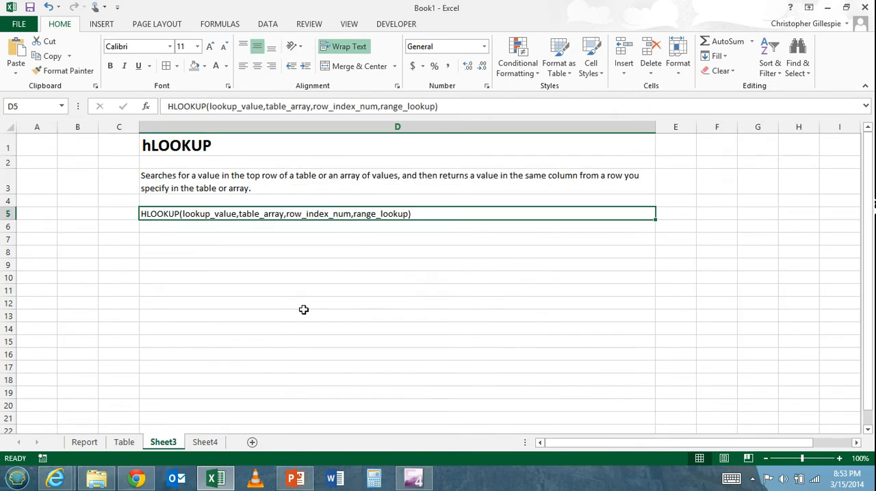
pyautogui.doubleClick(284, 212)
pyautogui.click(238, 213)
pyautogui.doubleClick(251, 213)
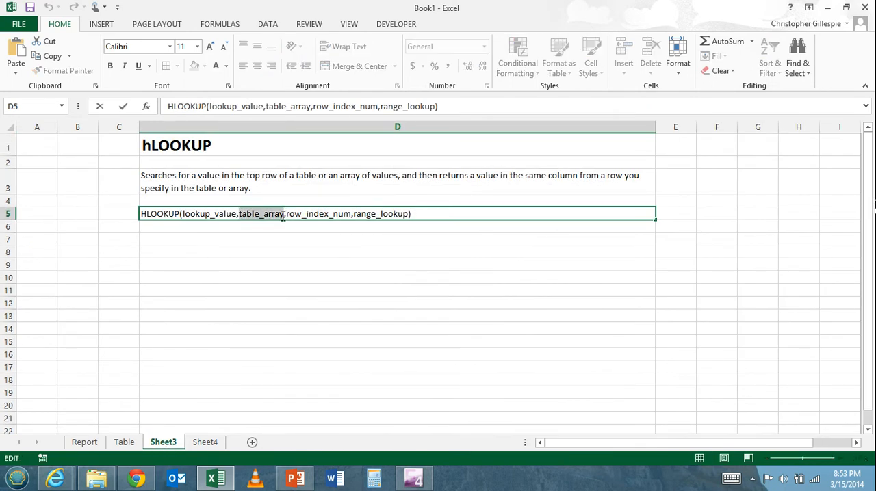
pyautogui.click(126, 443)
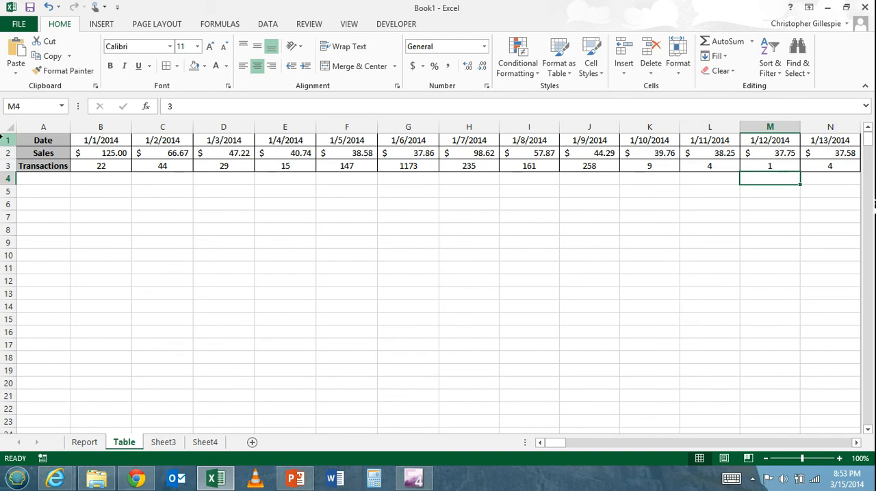
pyautogui.moveTo(6, 139); pyautogui.dragTo(8, 166)
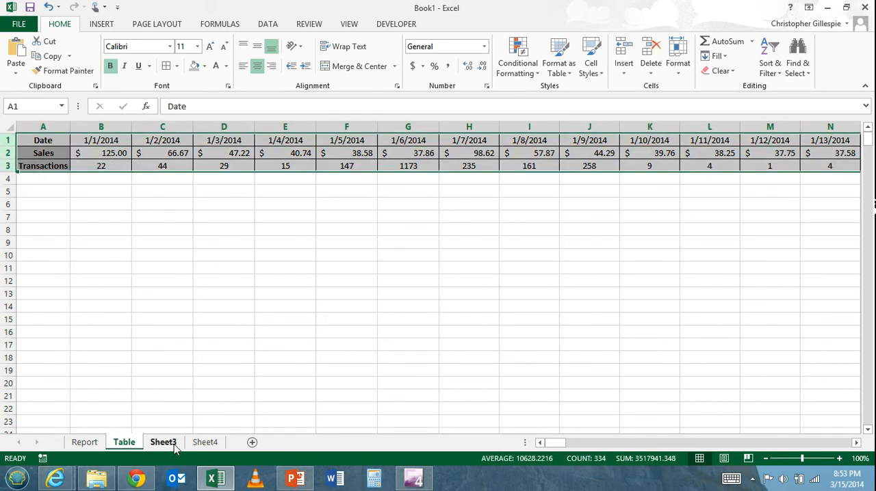
# Step: Review the row_index_num argument on Sheet3 and relate it to the Date, Sales and Transactions rows of the Table sheet
pyautogui.click(164, 442)
pyautogui.doubleClick(333, 214)
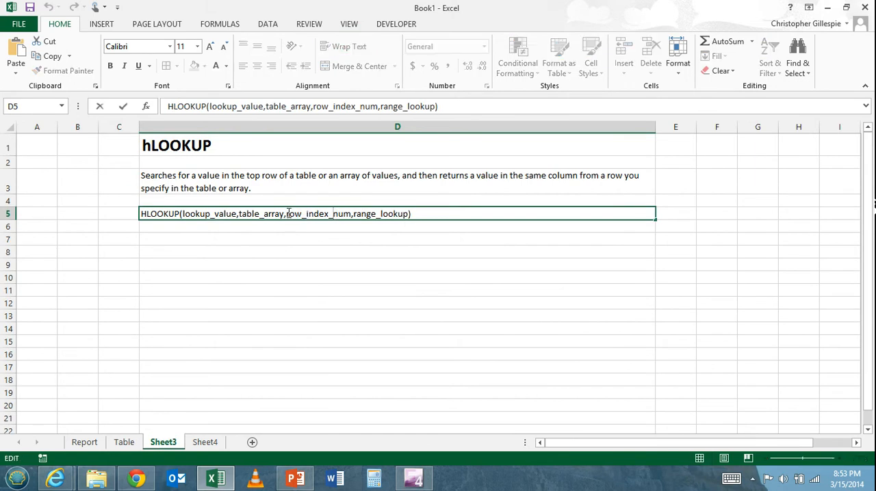
pyautogui.moveTo(286, 214); pyautogui.dragTo(135, 448)
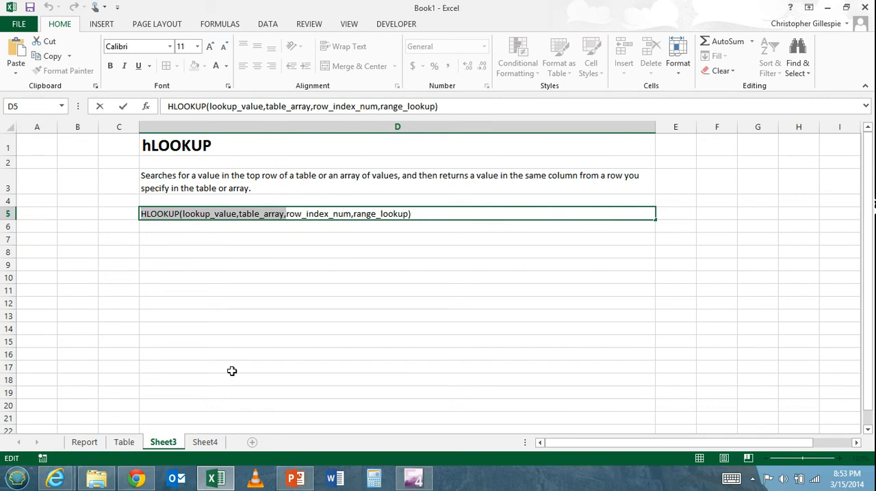
pyautogui.click(125, 444)
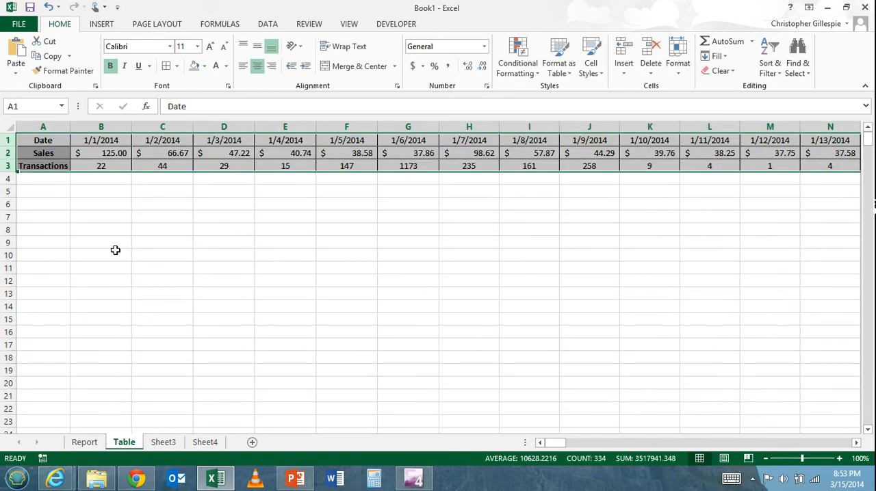
pyautogui.click(115, 153)
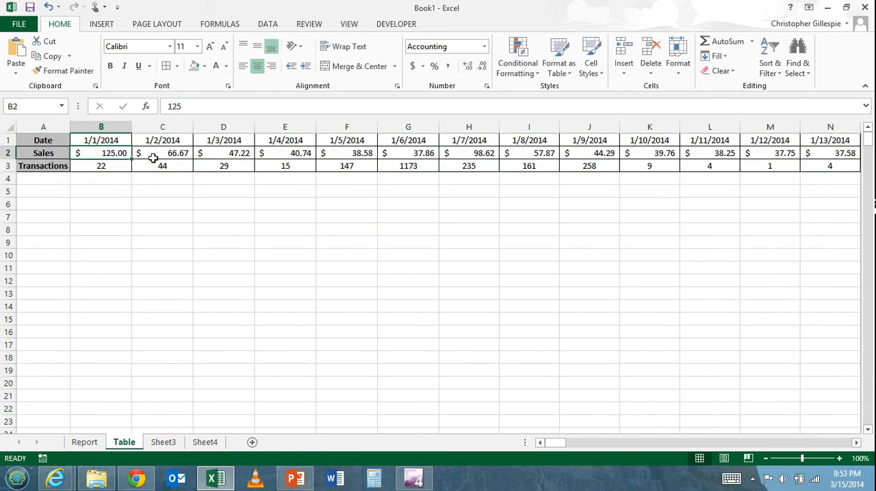
pyautogui.click(122, 139)
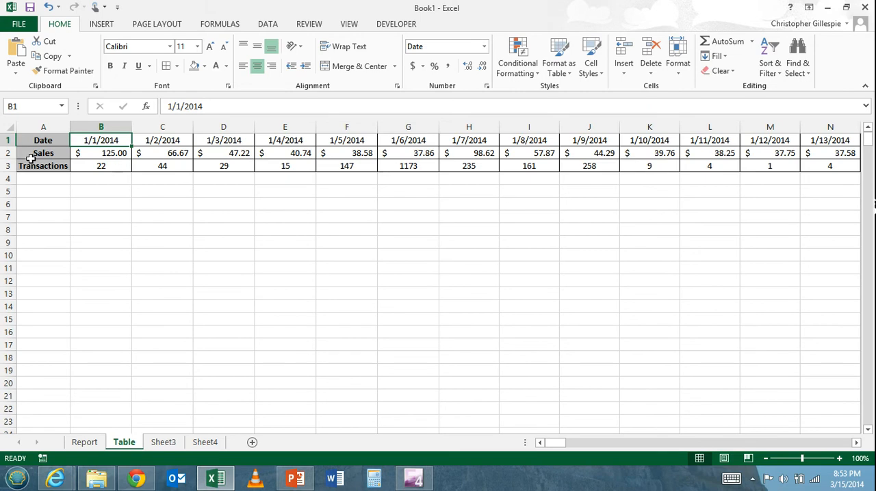
pyautogui.click(89, 153)
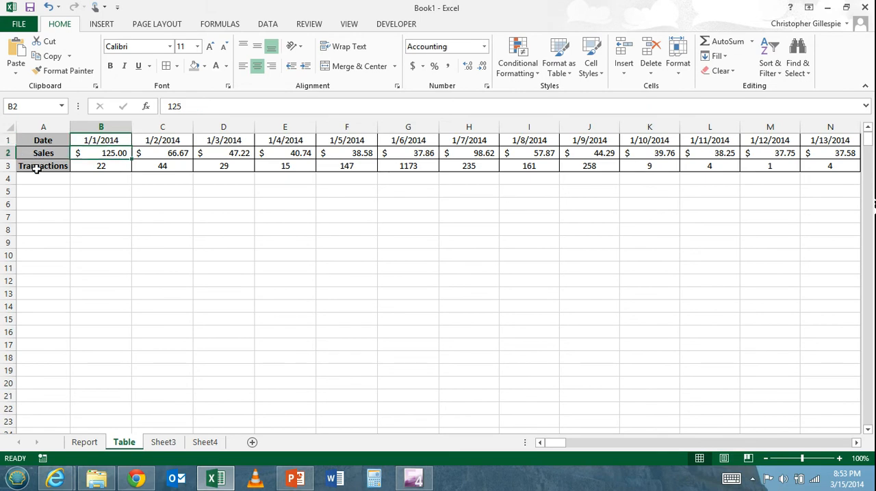
pyautogui.click(118, 169)
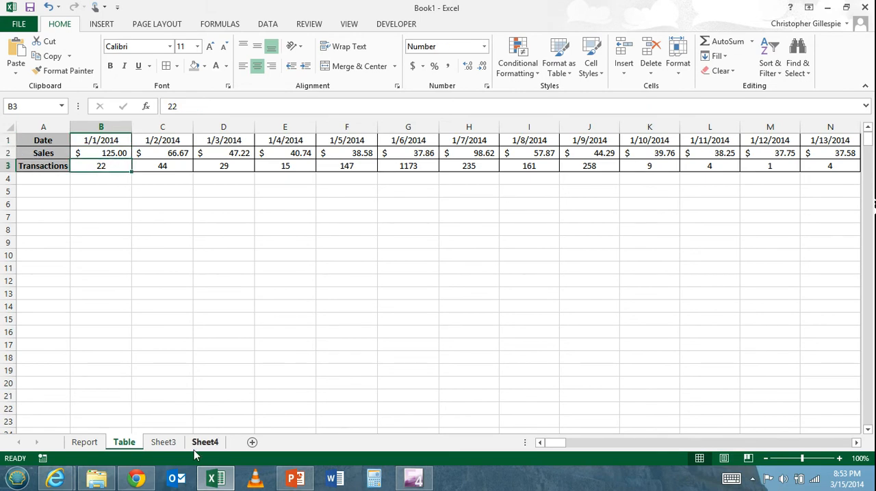
# Step: Review the range_lookup argument in the HLOOKUP syntax on Sheet3 and leave the syntax cell
pyautogui.click(164, 443)
pyautogui.doubleClick(409, 215)
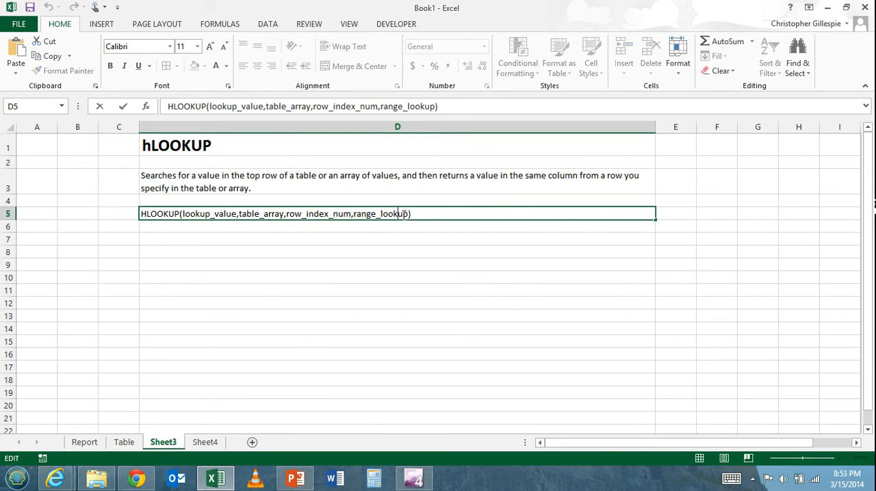
pyautogui.moveTo(408, 214); pyautogui.dragTo(351, 217)
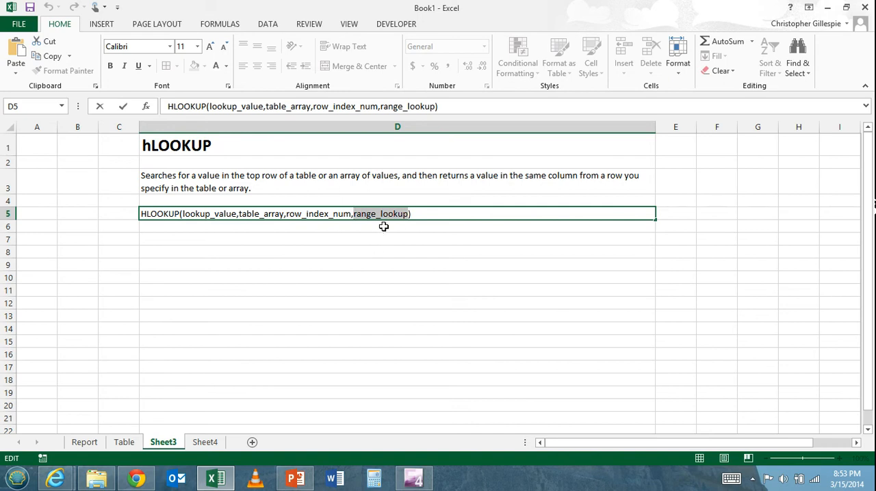
pyautogui.click(383, 227)
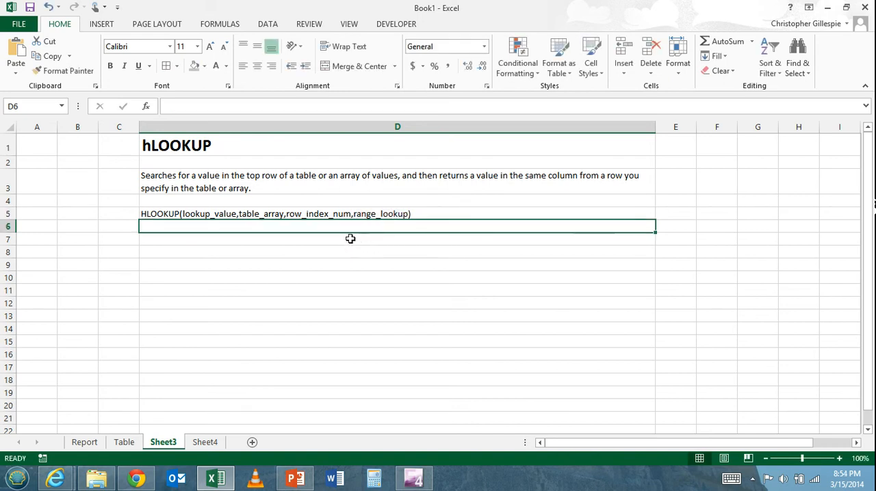
# Step: Examine the Report sheet's first date and its empty Sales and Total Transactions cells, ending on the first Sales cell, B2
pyautogui.click(85, 442)
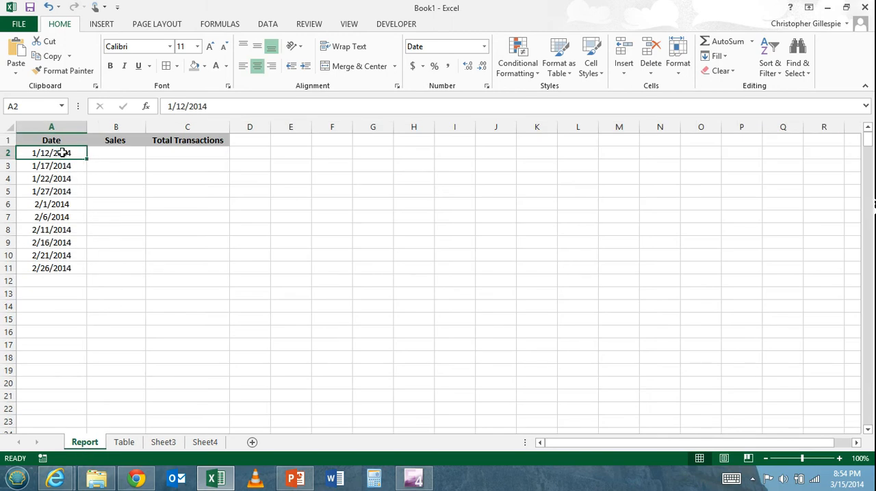
pyautogui.moveTo(62, 153)
pyautogui.mouseDown()
pyautogui.moveTo(65, 266)
pyautogui.moveTo(64, 153)
pyautogui.mouseUp()
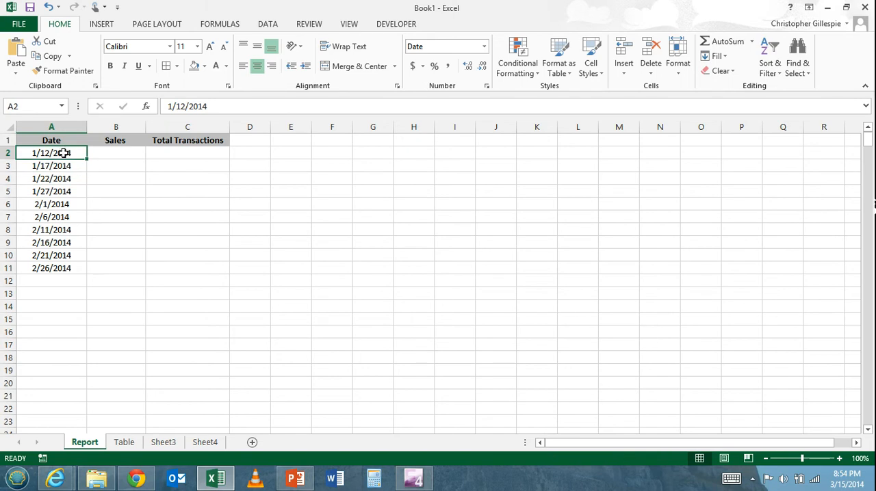
pyautogui.click(118, 151)
pyautogui.click(78, 153)
pyautogui.click(115, 153)
pyautogui.click(62, 154)
pyautogui.click(113, 153)
pyautogui.click(187, 154)
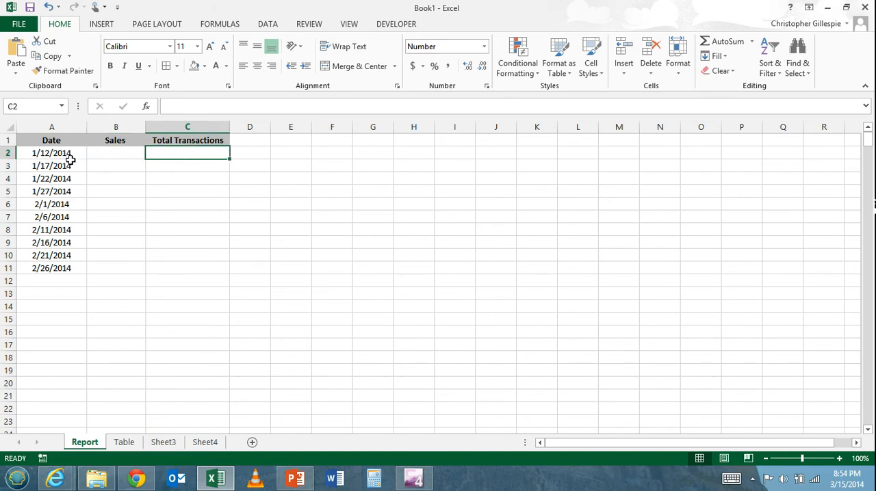
pyautogui.click(130, 153)
pyautogui.click(167, 153)
pyautogui.moveTo(107, 153); pyautogui.dragTo(107, 272)
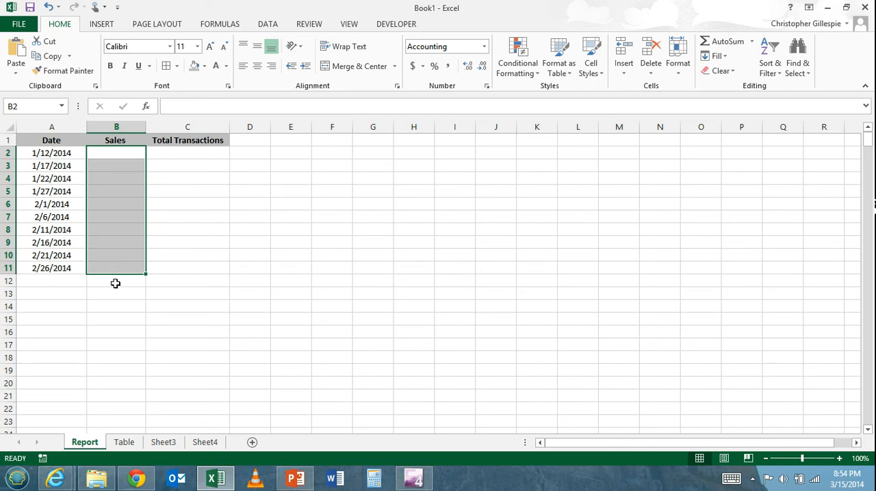
pyautogui.click(115, 283)
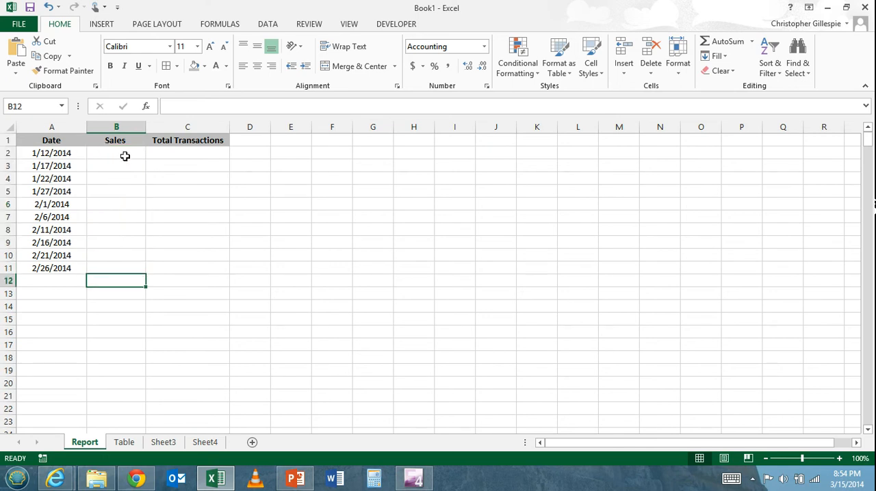
pyautogui.click(126, 155)
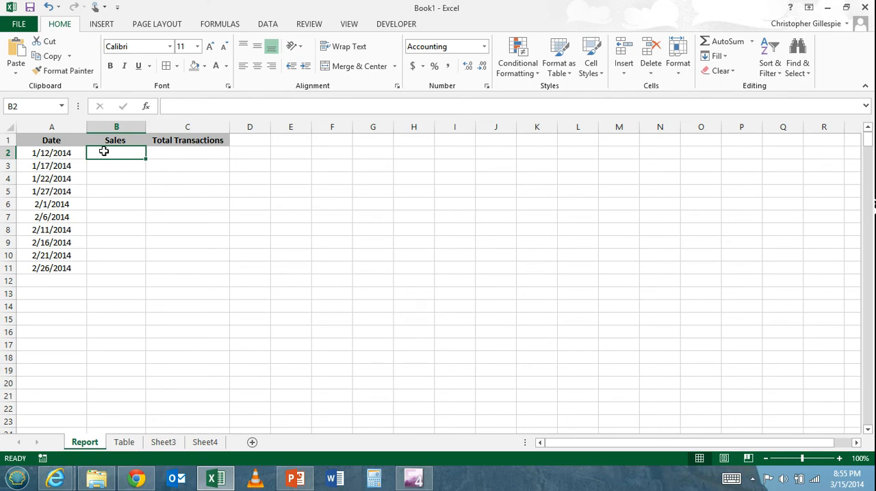
# Step: Start an HLOOKUP formula in B2 of the Report sheet with A2 as the lookup_value
pyautogui.write('=')
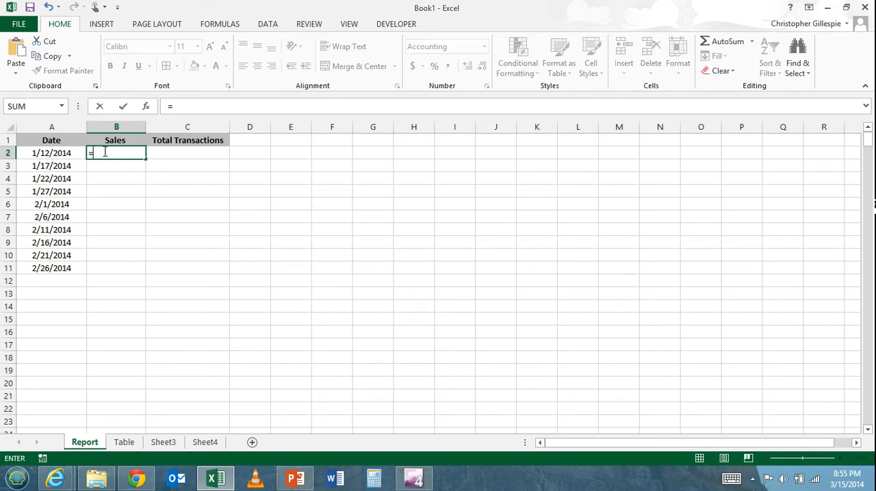
pyautogui.write('hlook')
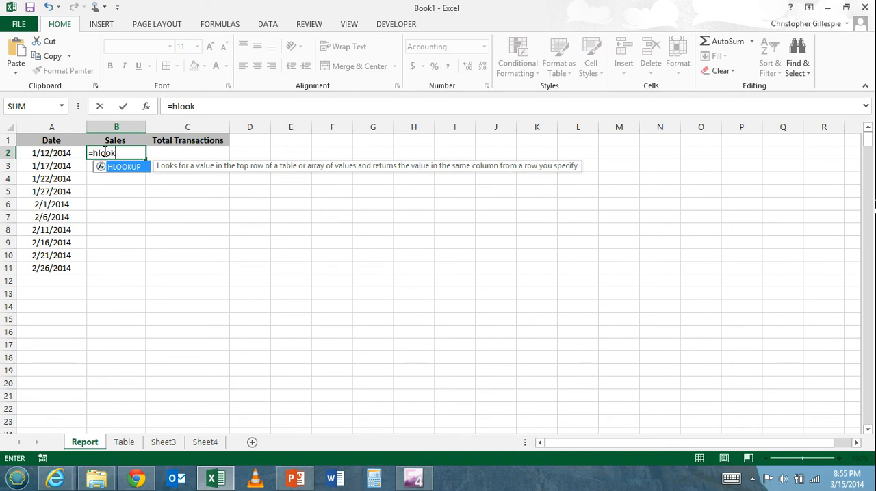
pyautogui.write('up(')
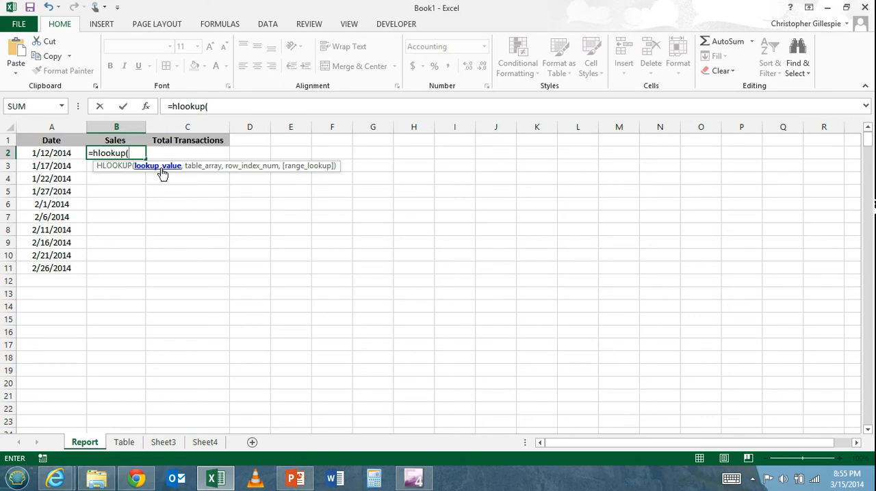
pyautogui.click(52, 153)
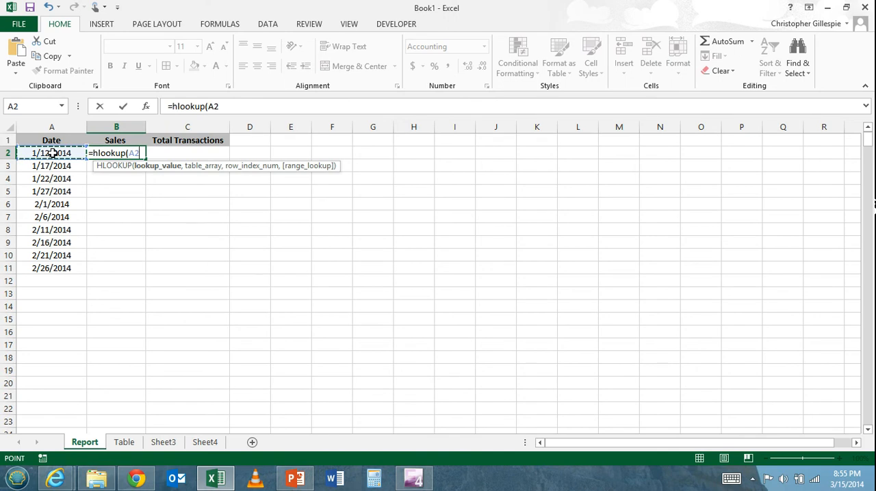
pyautogui.write(',')
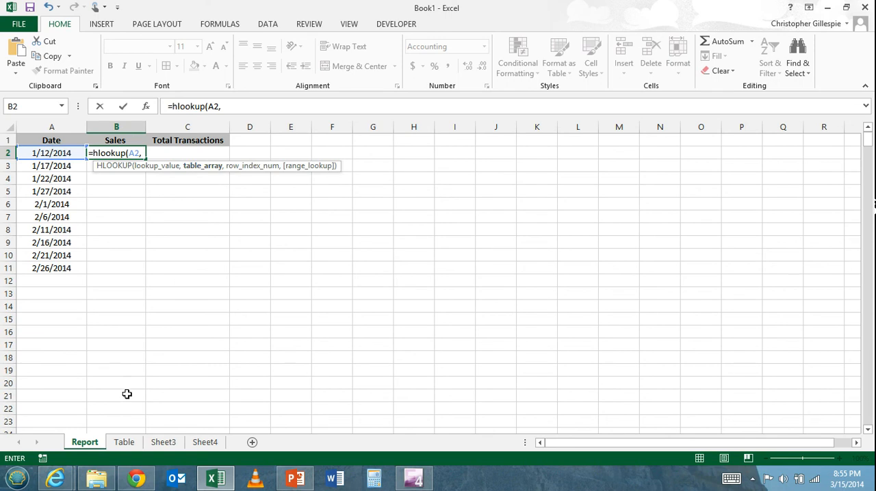
# Step: Set the table_array of the HLOOKUP formula to rows 1:3 of the Table sheet
pyautogui.click(126, 444)
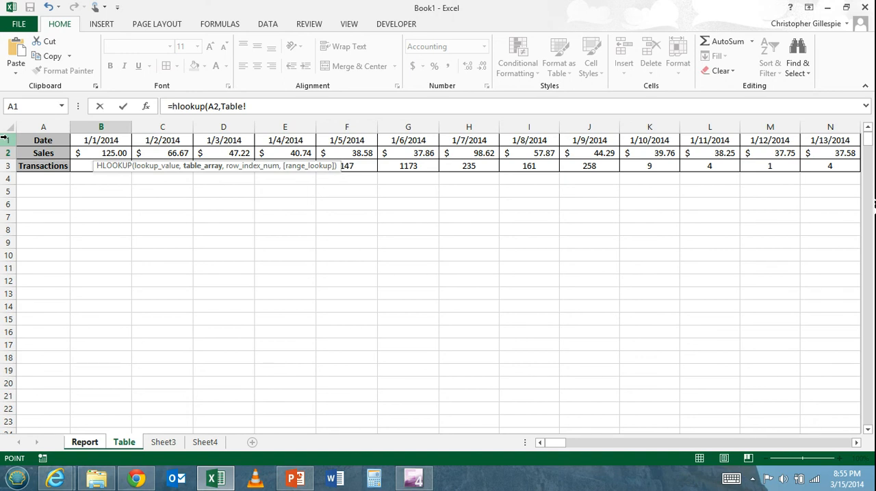
pyautogui.click(7, 140)
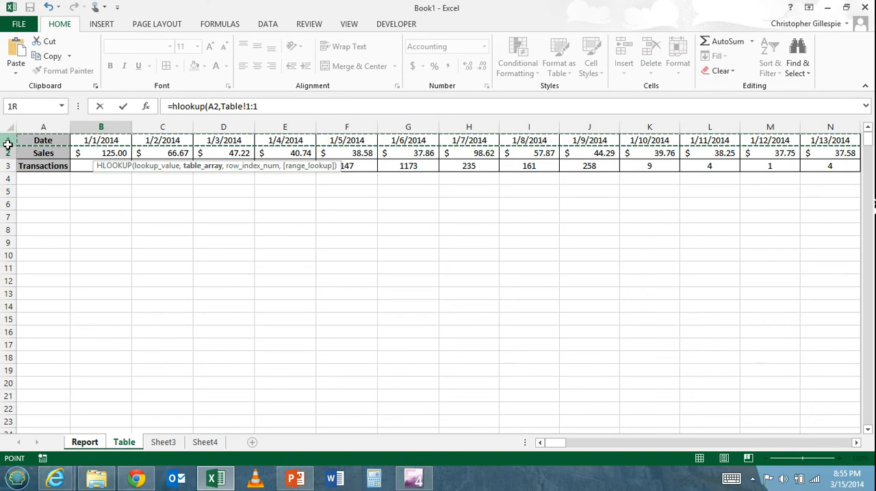
pyautogui.moveTo(8, 144); pyautogui.dragTo(8, 165)
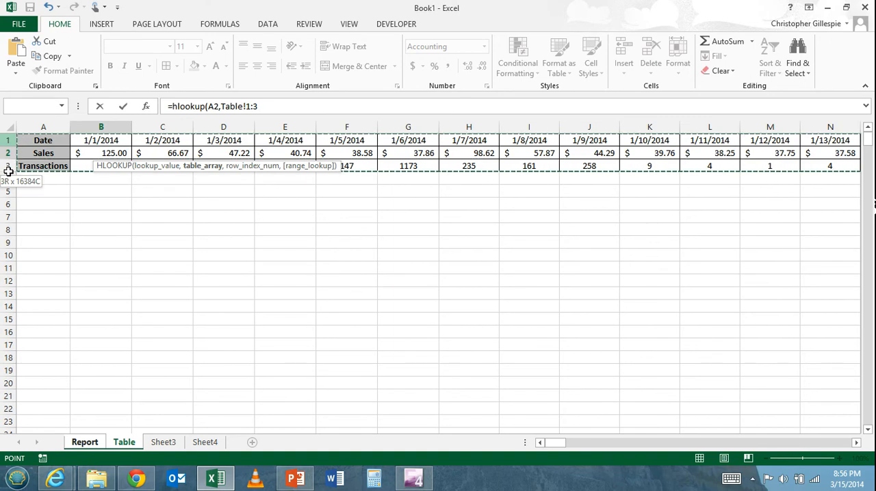
pyautogui.moveTo(8, 171); pyautogui.dragTo(5, 171)
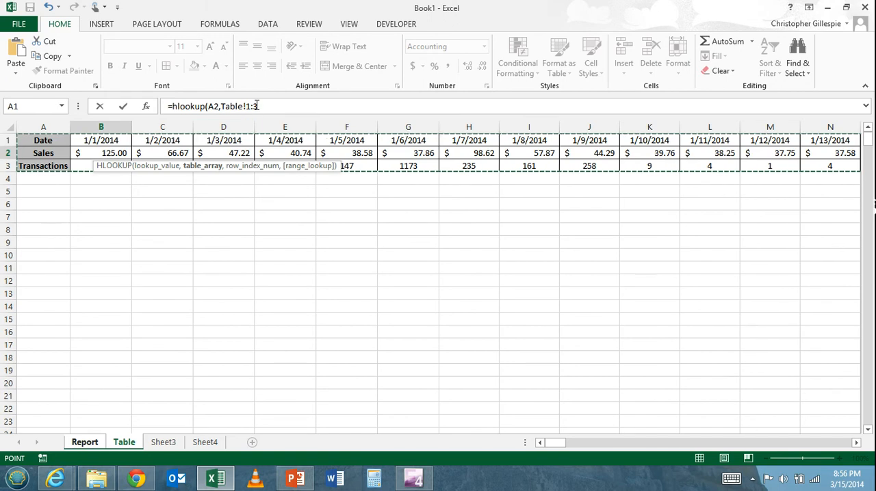
pyautogui.write(',')
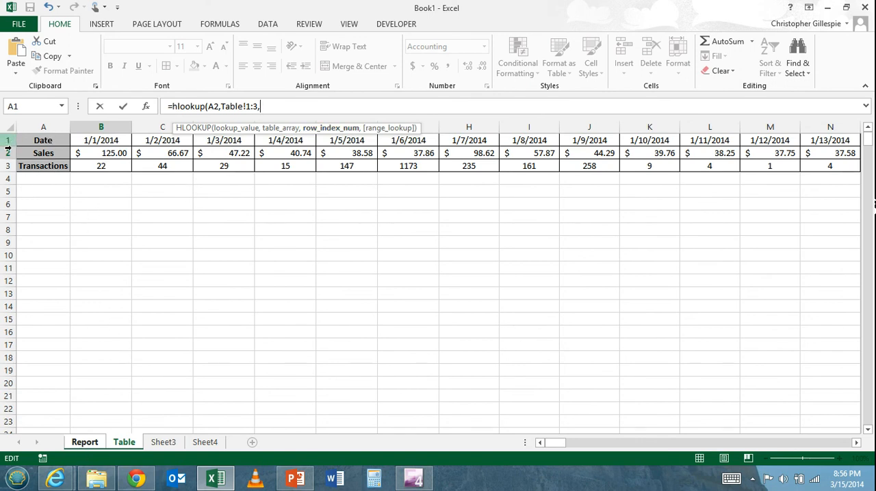
# Step: Complete the B2 formula with row_index_num 2 and range_lookup FALSE for an exact match
pyautogui.write('2,')
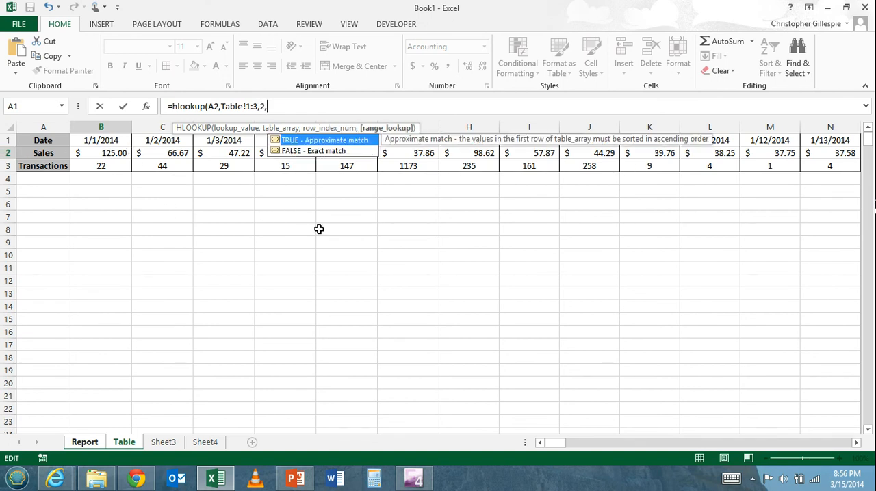
pyautogui.doubleClick(297, 151)
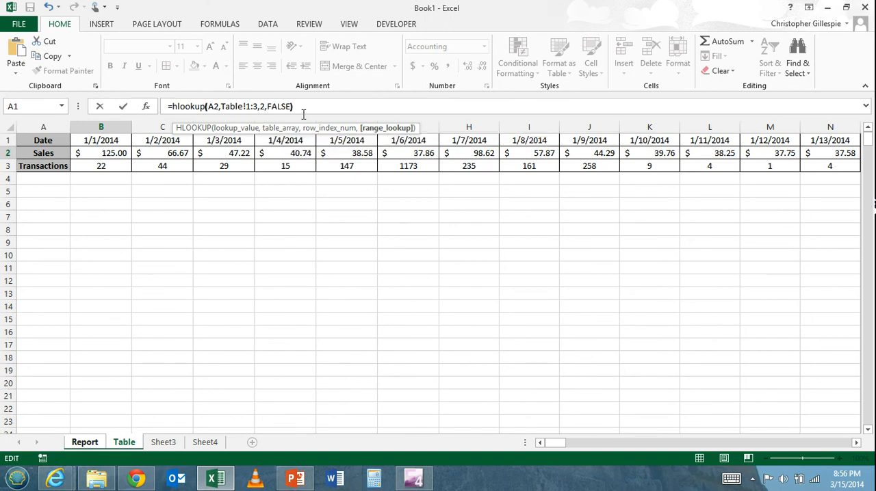
pyautogui.press('Return')
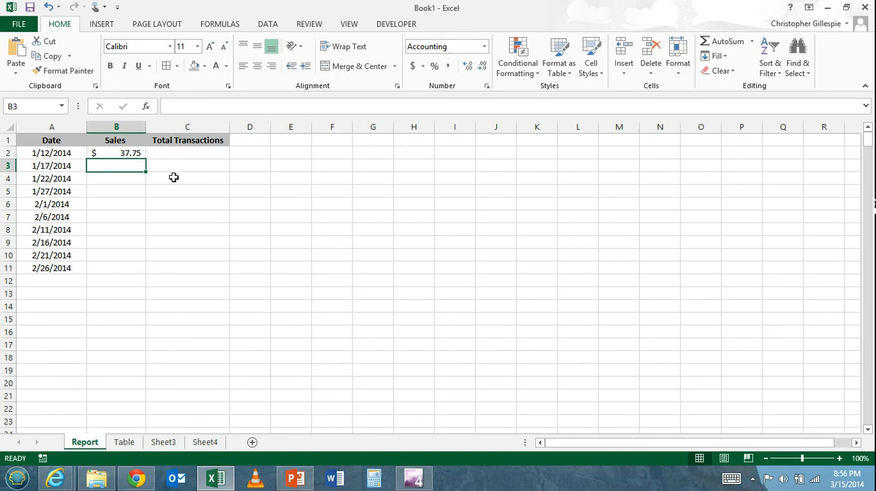
# Step: Check the B2 Sales result against the 1/12/2014 column on the Table sheet and return to the Report sheet
pyautogui.click(134, 152)
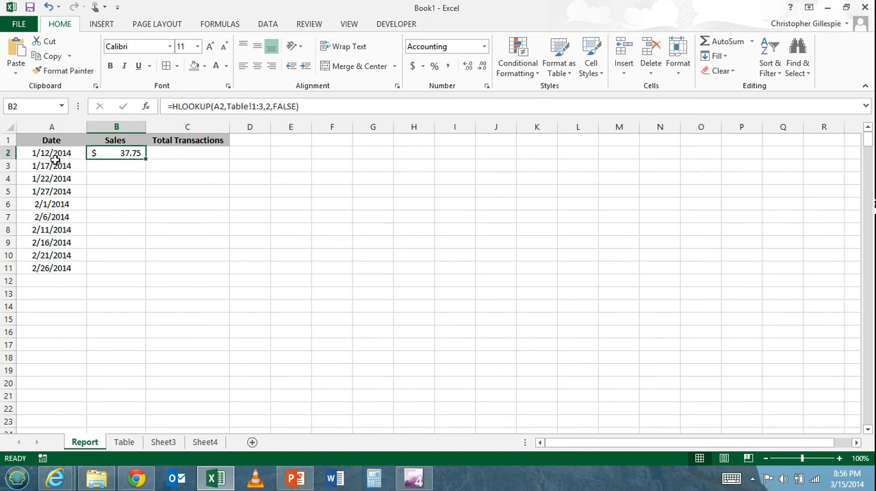
pyautogui.click(129, 444)
pyautogui.moveTo(777, 140); pyautogui.dragTo(780, 159)
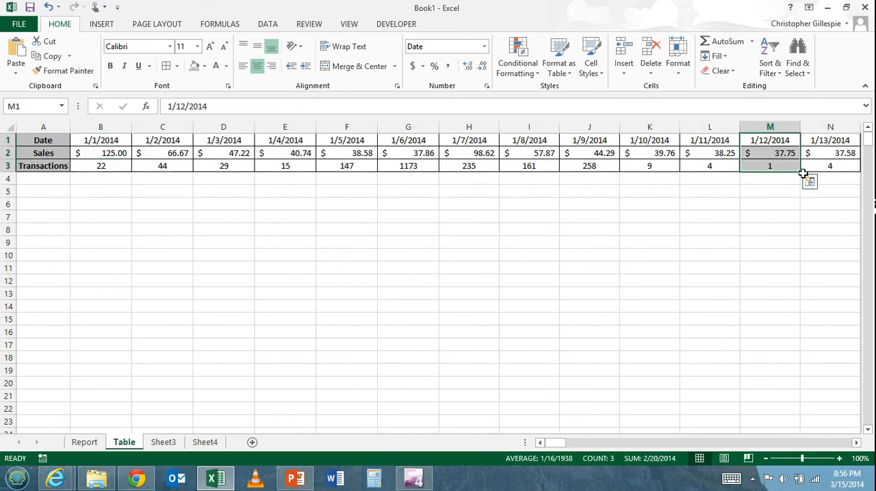
pyautogui.click(90, 443)
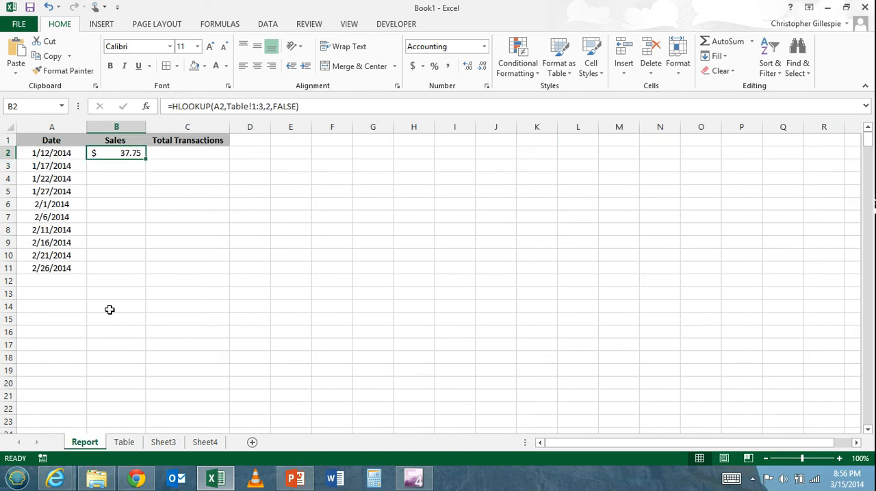
pyautogui.click(223, 216)
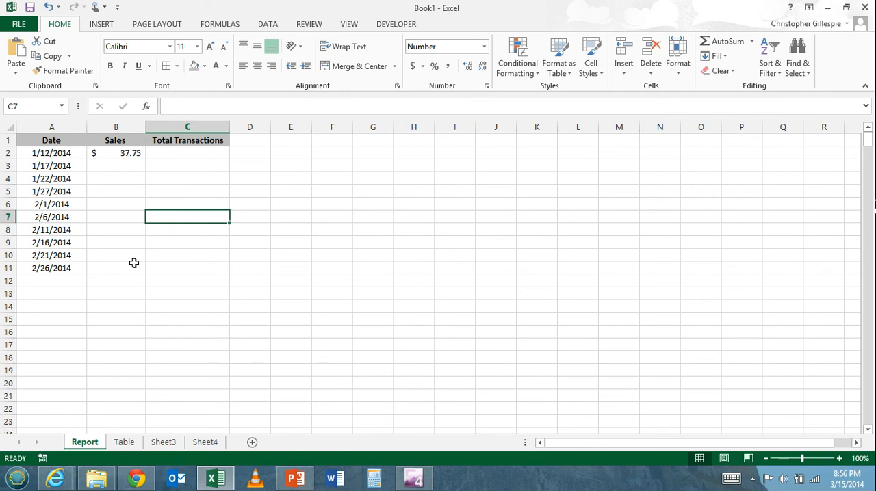
# Step: Try to fill the B2 HLOOKUP formula down to B3 and inspect the copied formula
pyautogui.click(131, 156)
pyautogui.moveTo(145, 158)
pyautogui.mouseDown()
pyautogui.moveTo(144, 169)
pyautogui.moveTo(134, 167)
pyautogui.mouseUp()
pyautogui.click(131, 167)
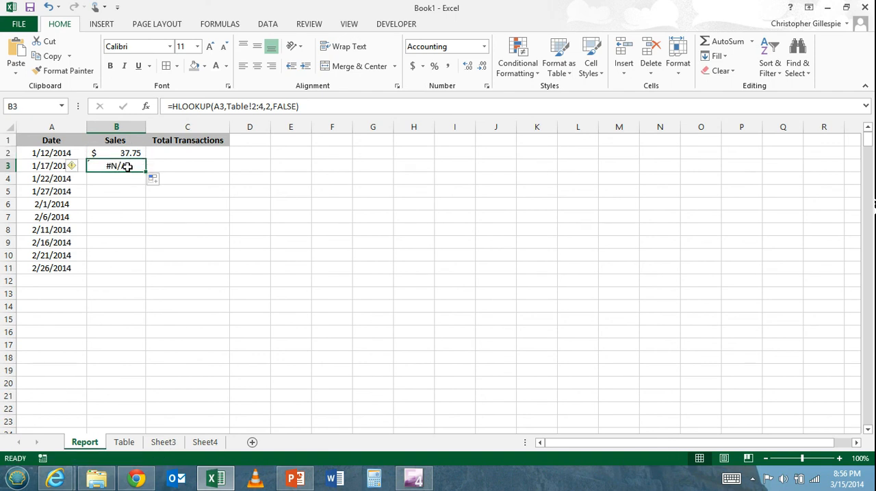
# Step: Compare the table_array row references in B2 and B3, and clear the copied formula from B3
pyautogui.click(130, 154)
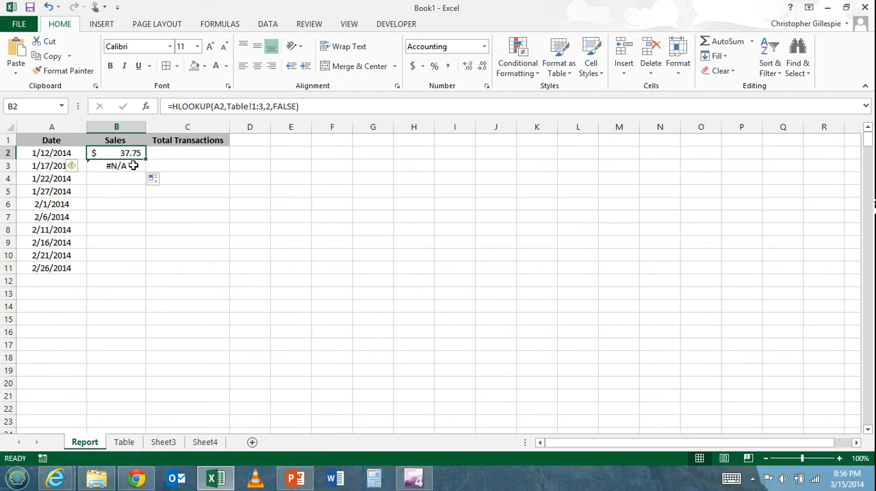
pyautogui.click(133, 165)
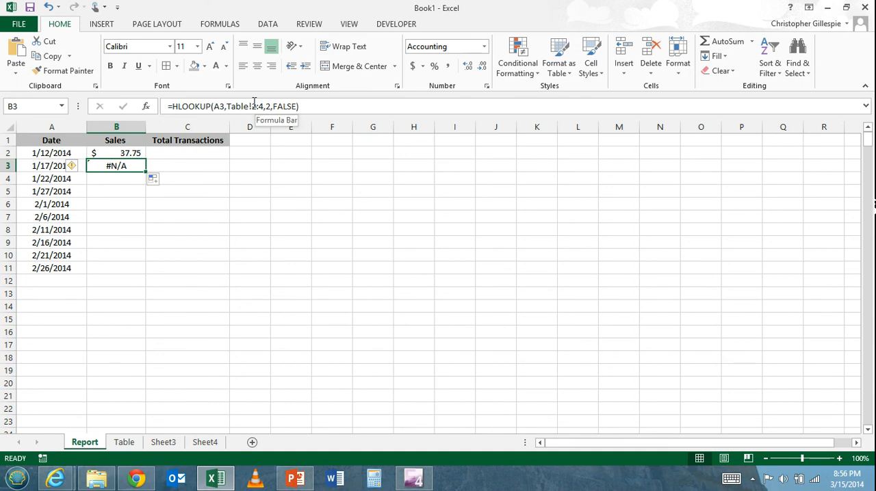
pyautogui.click(137, 154)
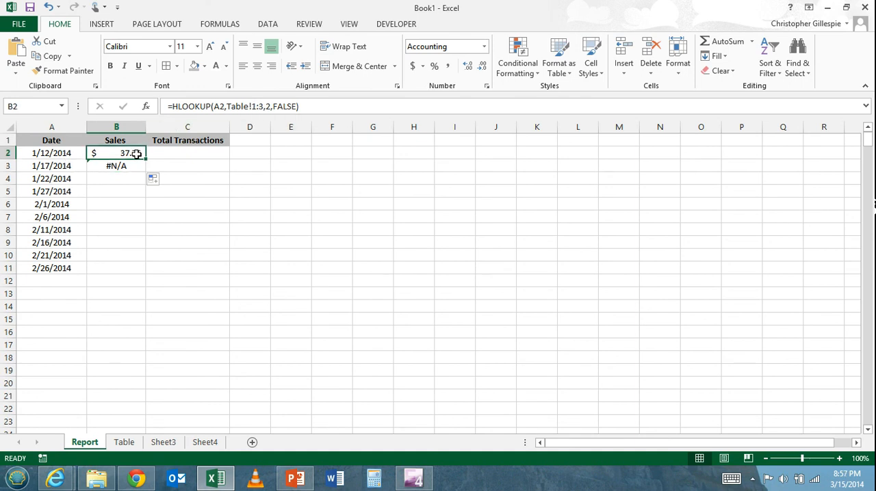
pyautogui.click(132, 165)
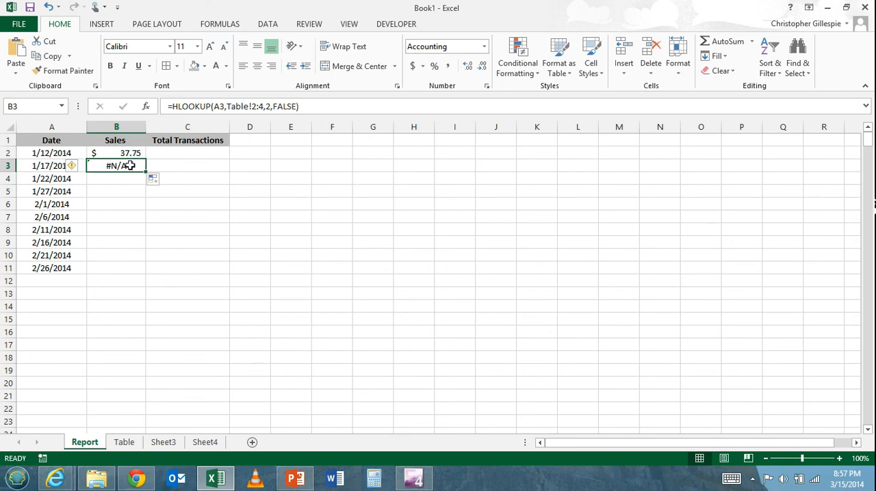
pyautogui.press('Delete')
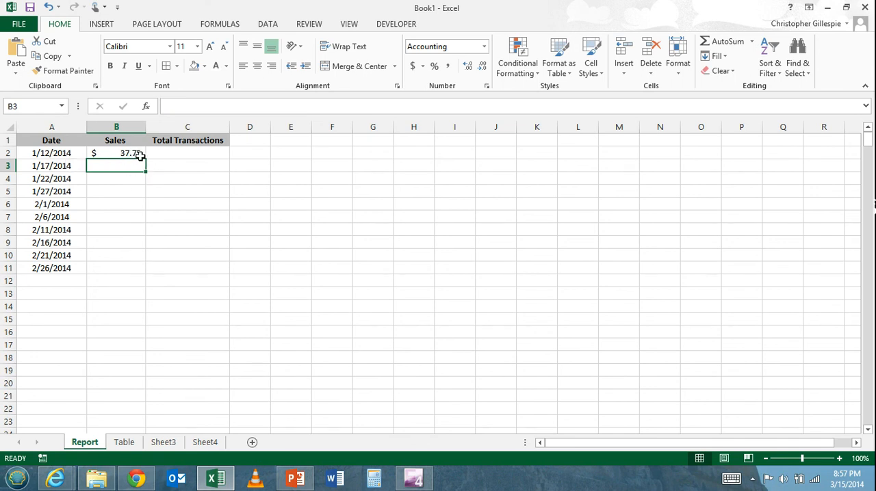
# Step: Make the table_array in the B2 formula absolute as Table!$1:$3
pyautogui.click(139, 153)
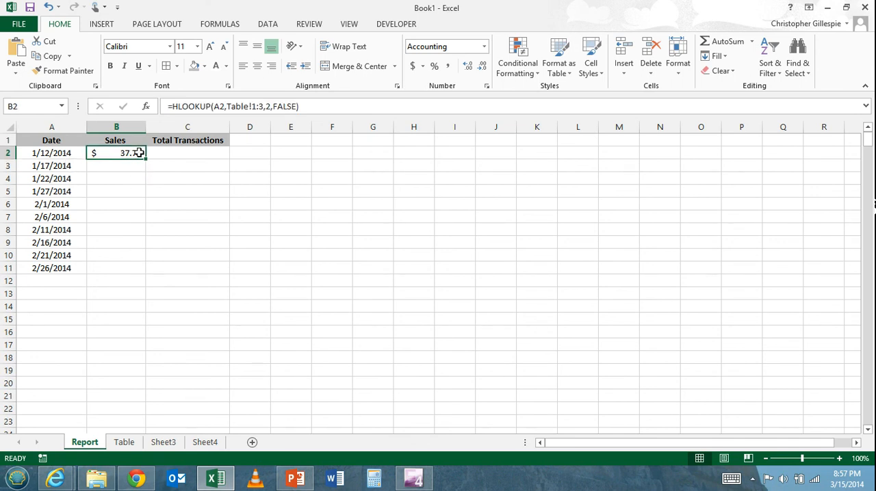
pyautogui.click(258, 107)
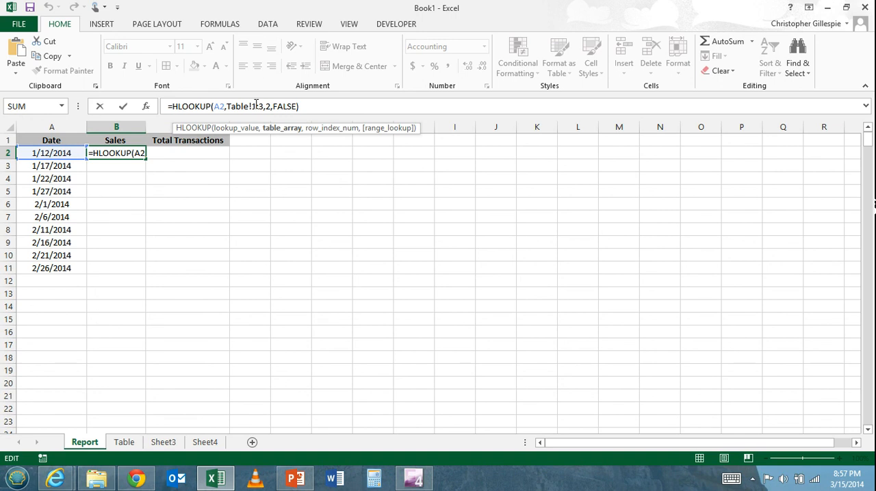
pyautogui.click(255, 106)
pyautogui.press('F4')
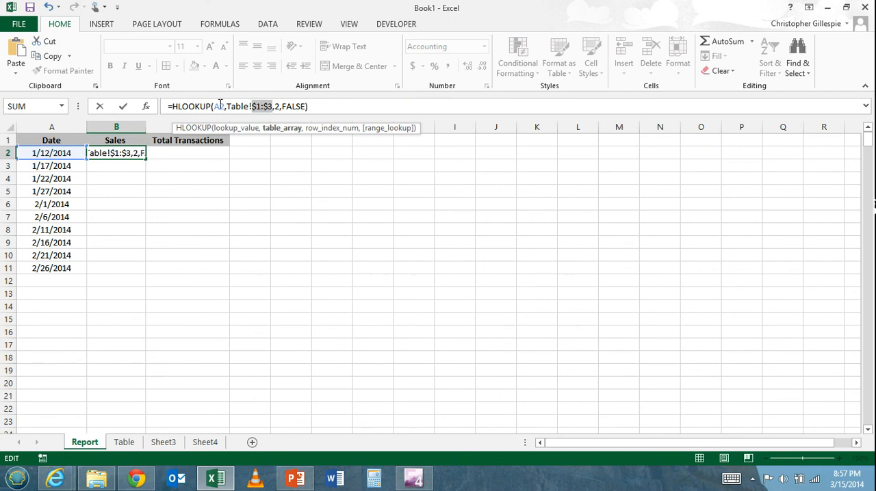
# Step: Lock only the column of the B2 formula's lookup_value as $A2 and enter the formula
pyautogui.click(219, 107)
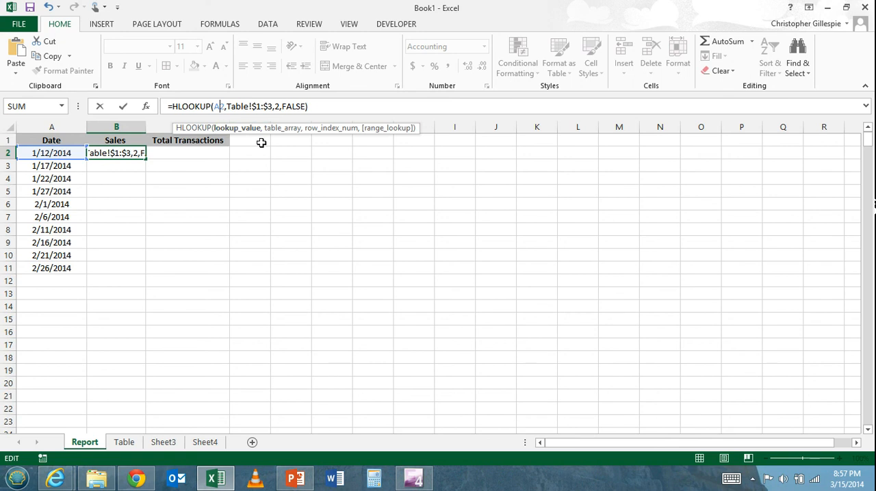
pyautogui.press('F4')
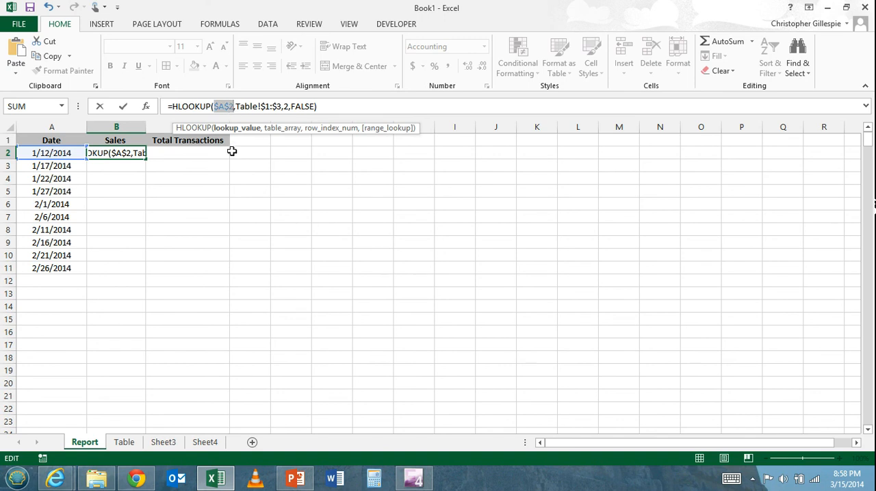
pyautogui.press('F4')
pyautogui.press('F4')
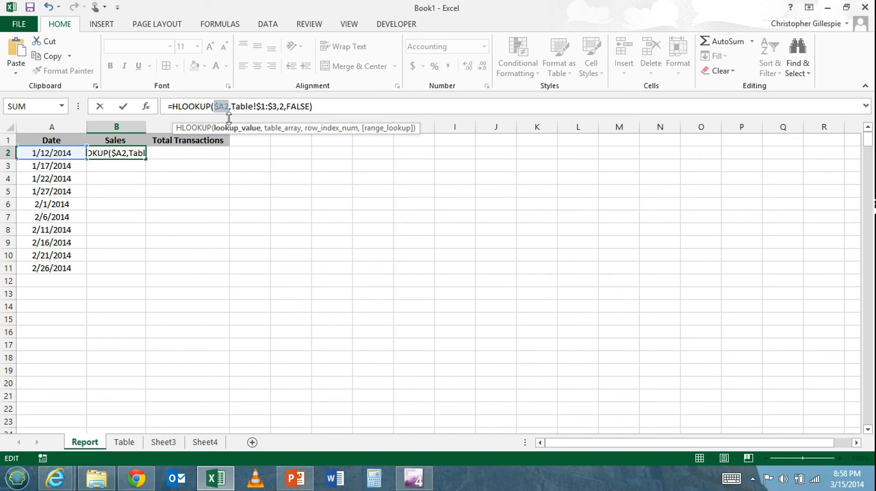
pyautogui.click(308, 107)
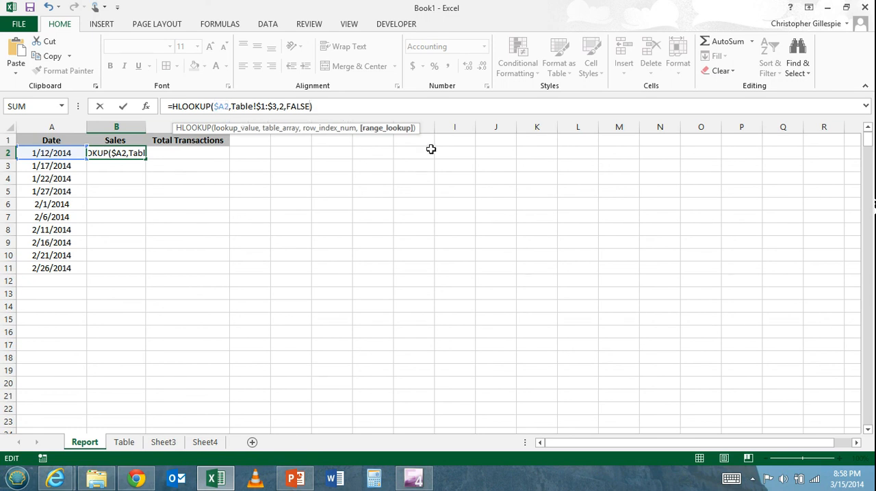
pyautogui.press('Return')
# Step: Fill the B2 formula down the Sales column to B11 and select B3:B11 to review the copied cells
pyautogui.click(140, 153)
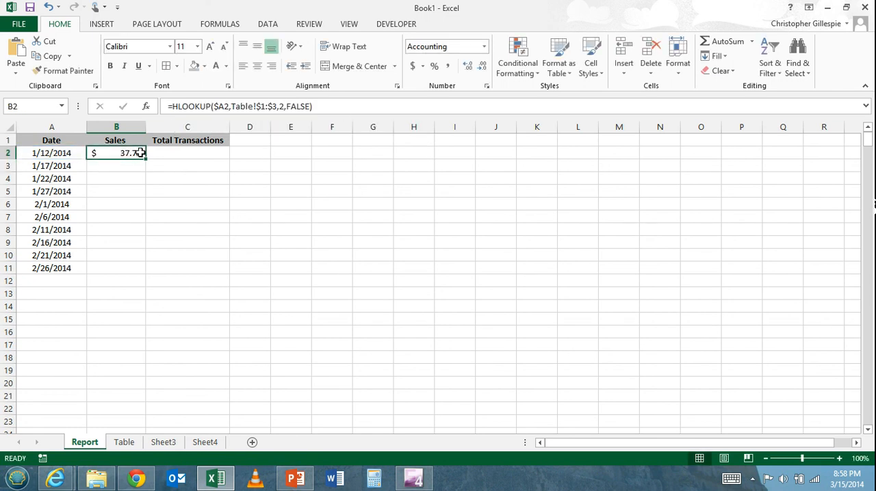
pyautogui.moveTo(146, 159); pyautogui.dragTo(130, 278)
pyautogui.click(130, 172)
pyautogui.moveTo(130, 171); pyautogui.dragTo(125, 269)
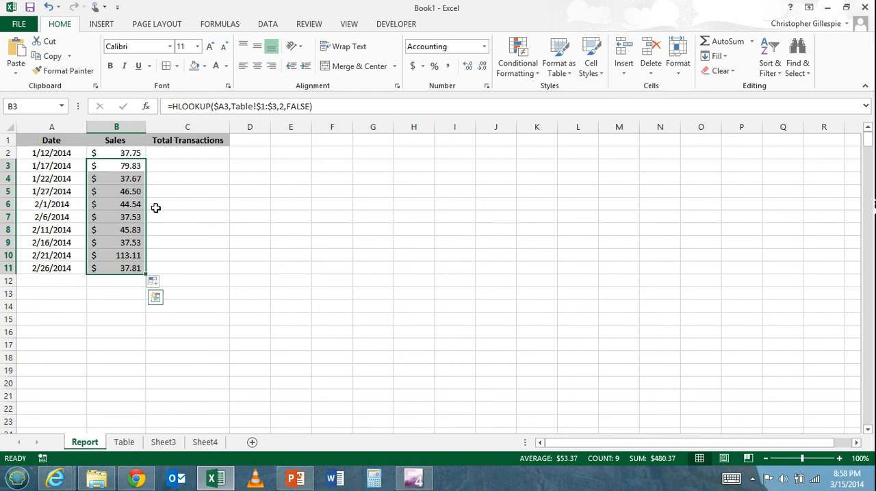
# Step: Copy the B2 formula across to C2, the first Total Transactions cell
pyautogui.click(137, 153)
pyautogui.moveTo(146, 158); pyautogui.dragTo(205, 156)
pyautogui.click(214, 152)
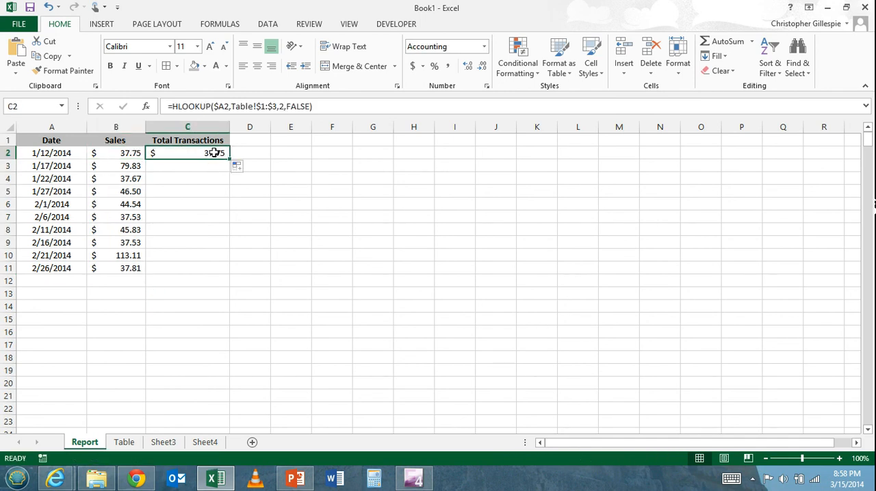
# Step: Change the row_index_num of the C2 HLOOKUP formula to 3, the Transactions row on the Table sheet, and enter the formula
pyautogui.click(282, 107)
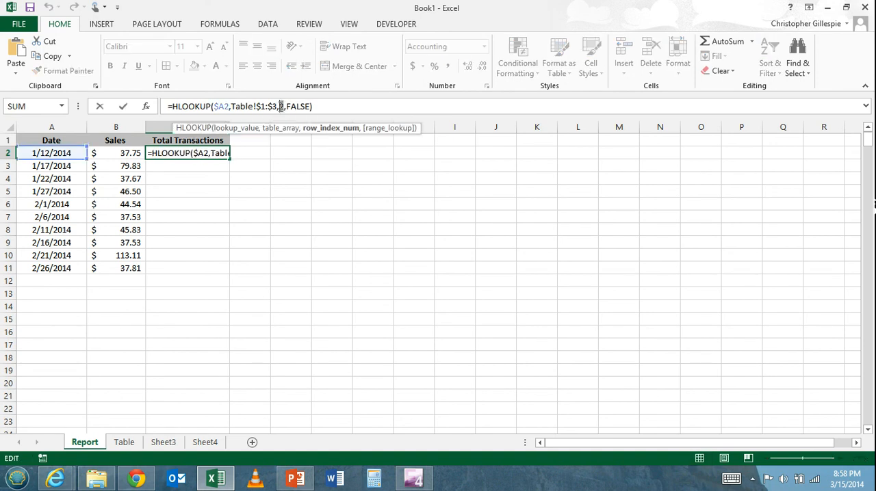
pyautogui.press('BackSpace')
pyautogui.write('2')
pyautogui.click(126, 443)
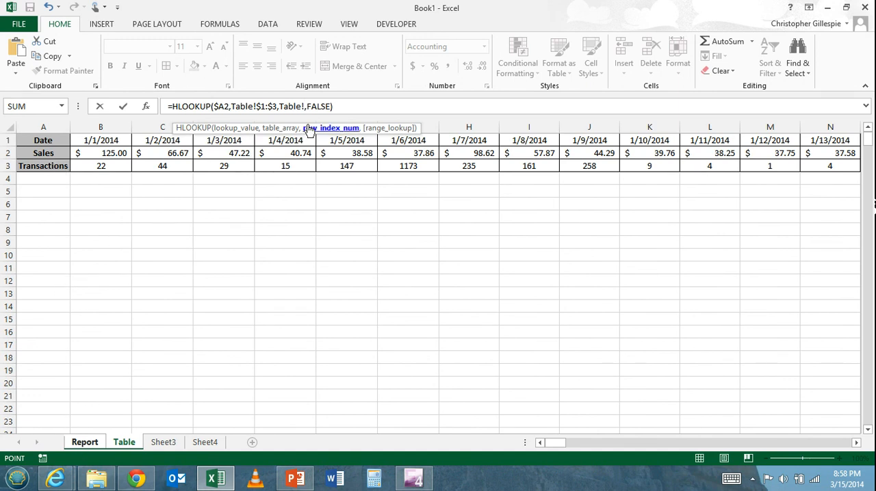
pyautogui.write('3')
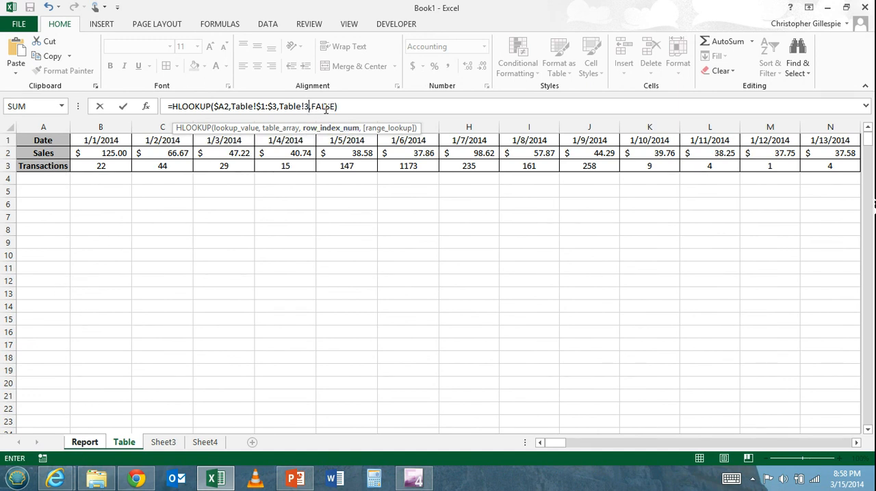
pyautogui.moveTo(310, 108); pyautogui.dragTo(279, 108)
pyautogui.press('BackSpace')
pyautogui.write('3')
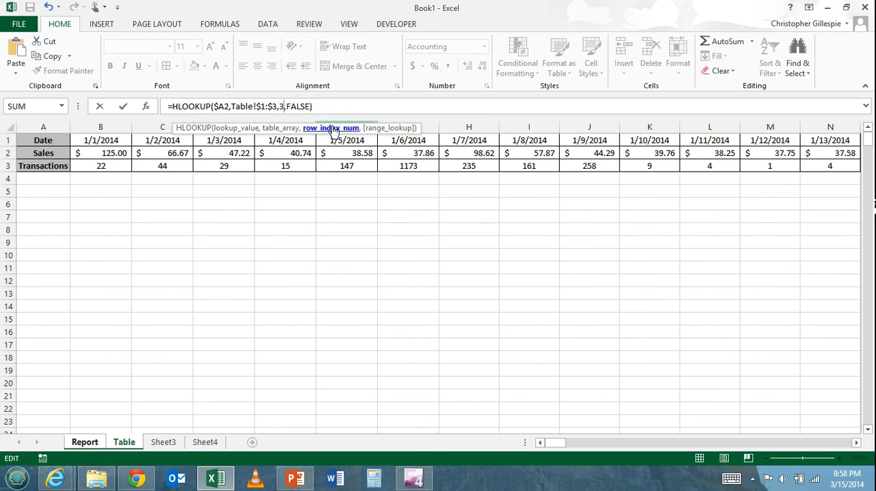
pyautogui.press('Return')
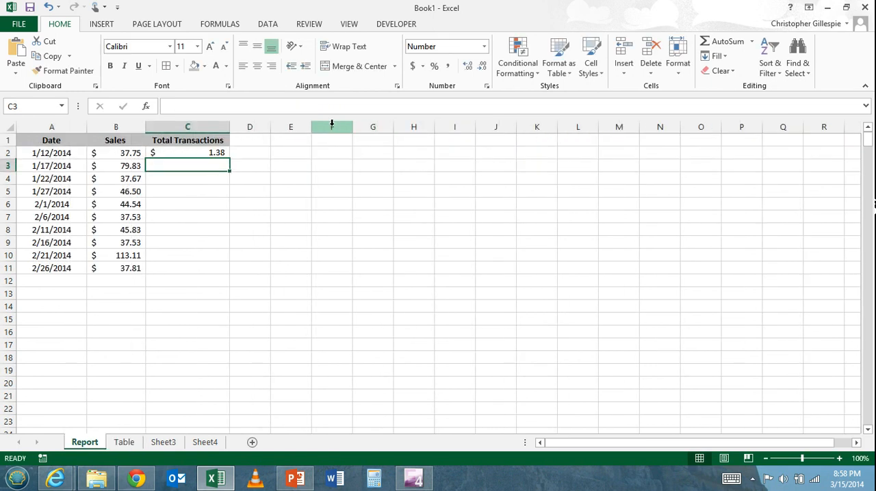
# Step: Format the C2 result as Number with no decimal places
pyautogui.click(222, 152)
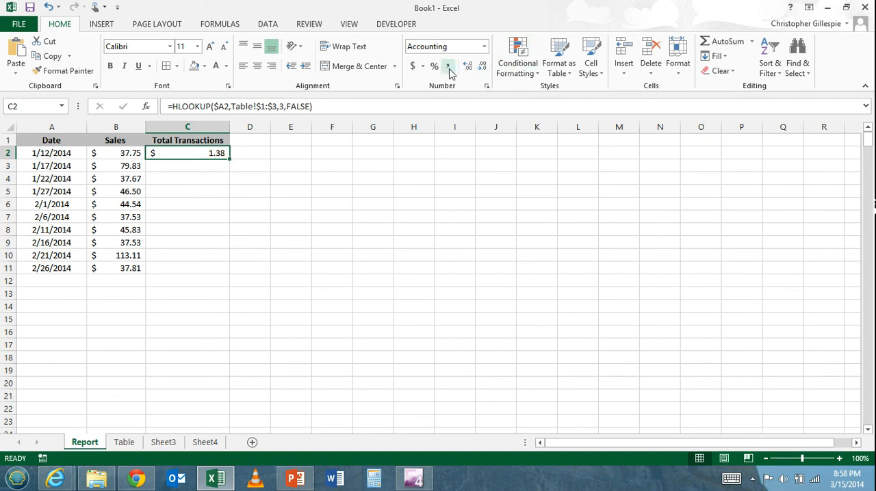
pyautogui.click(484, 47)
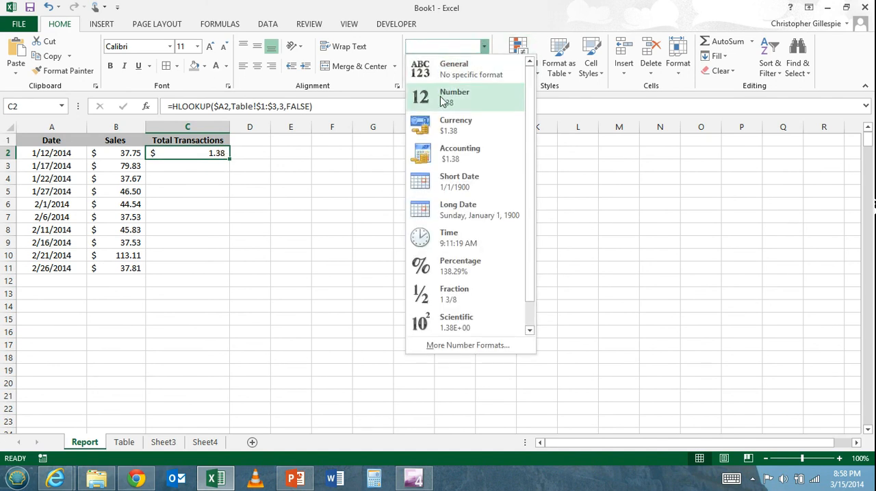
pyautogui.click(441, 97)
pyautogui.click(481, 67)
pyautogui.click(482, 67)
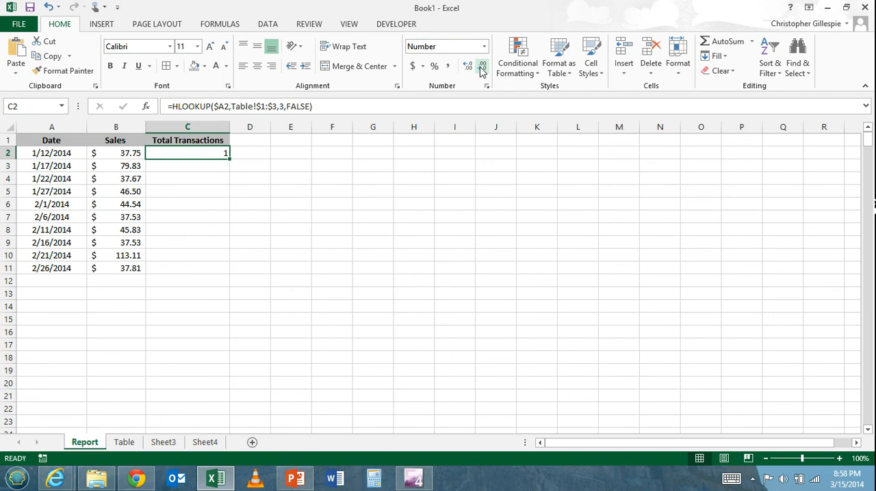
pyautogui.click(338, 150)
# Step: Fill the C2 formula down the Total Transactions column to C11
pyautogui.click(221, 154)
pyautogui.moveTo(228, 160); pyautogui.dragTo(223, 275)
pyautogui.click(356, 214)
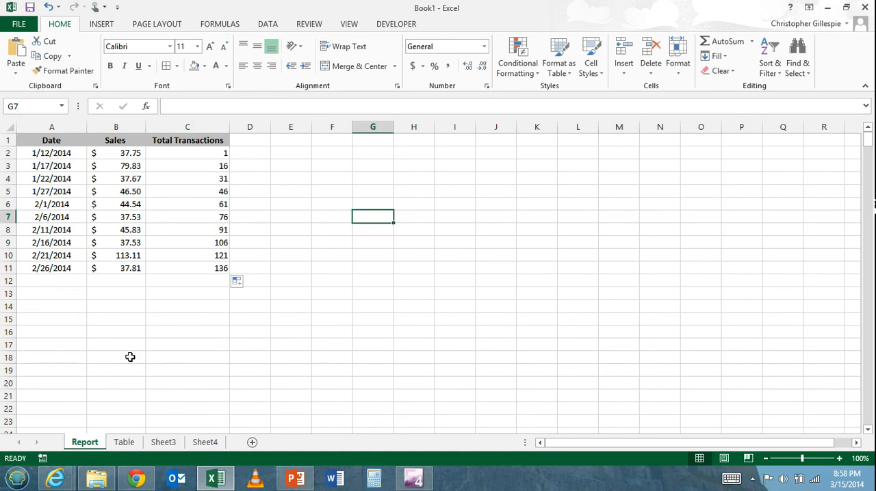